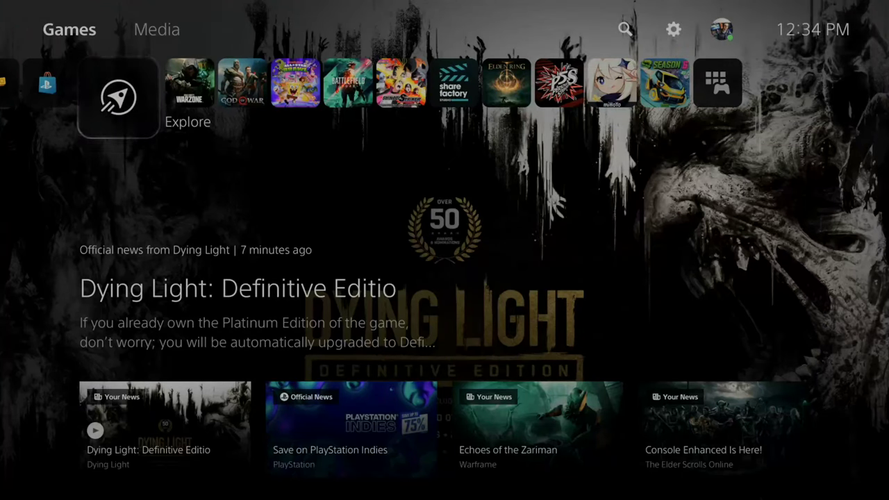
- Open the control center and mute the microphone and all console audio
key(Escape)
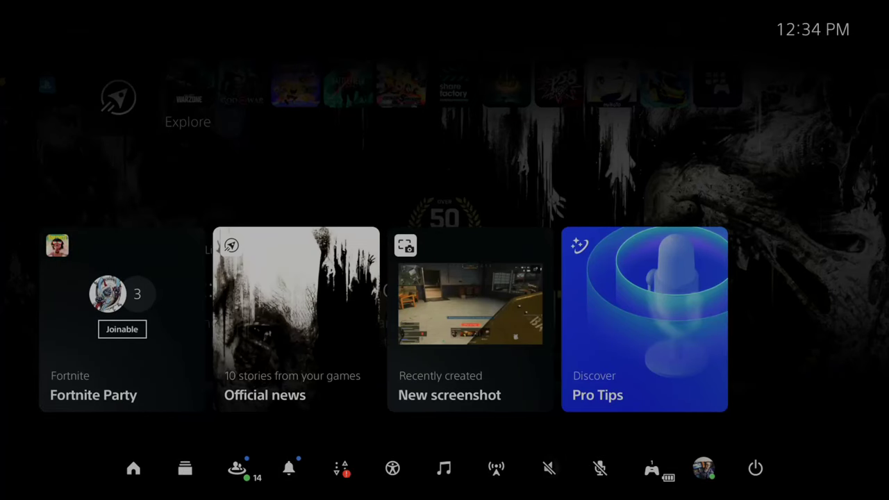
key(Right)
key(Left)
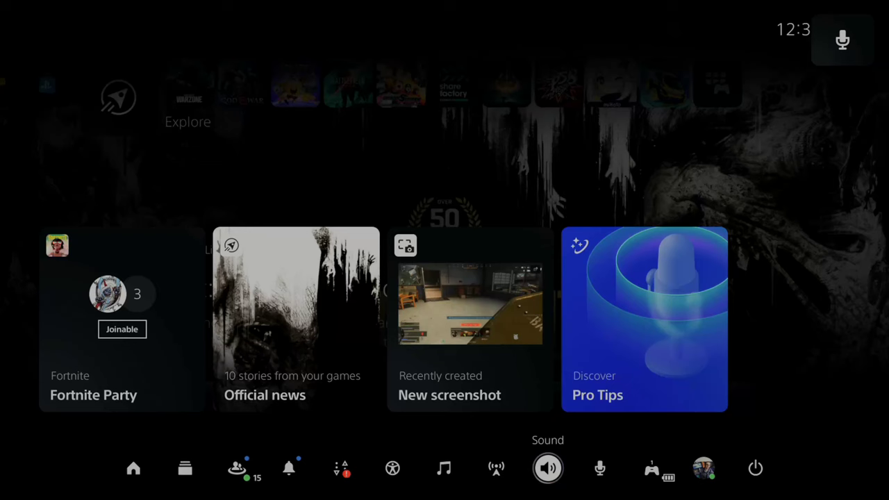
key(XF86AudioMicMute)
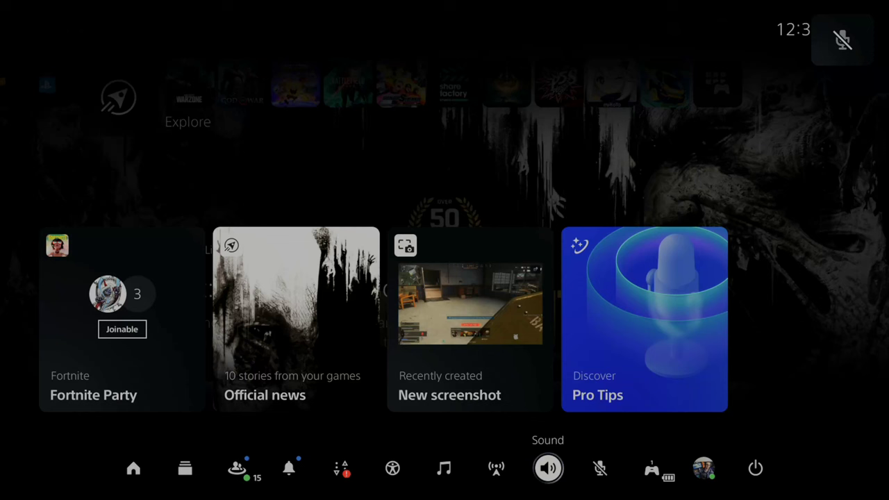
key(XF86AudioMute)
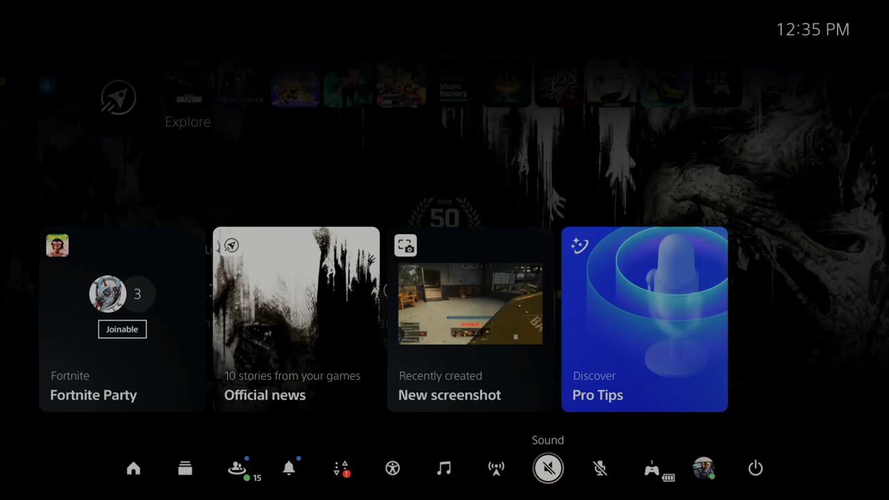
- Turn off the muting of all audio in the Sound settings
key(Return)
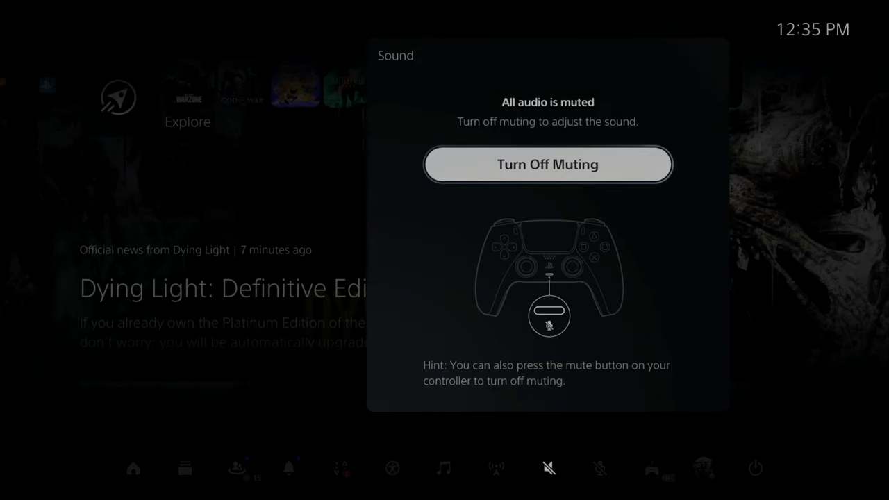
key(Return)
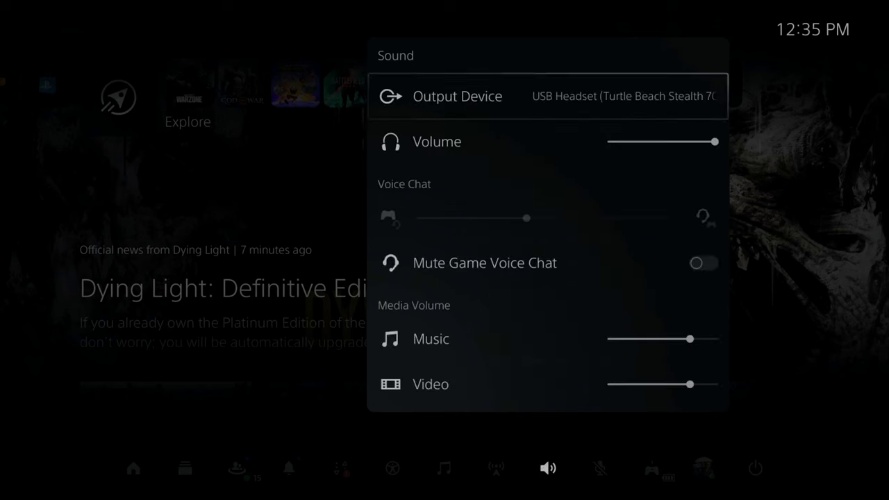
key(Escape)
- Turn off Mute for the microphone in the Mic settings
key(Right)
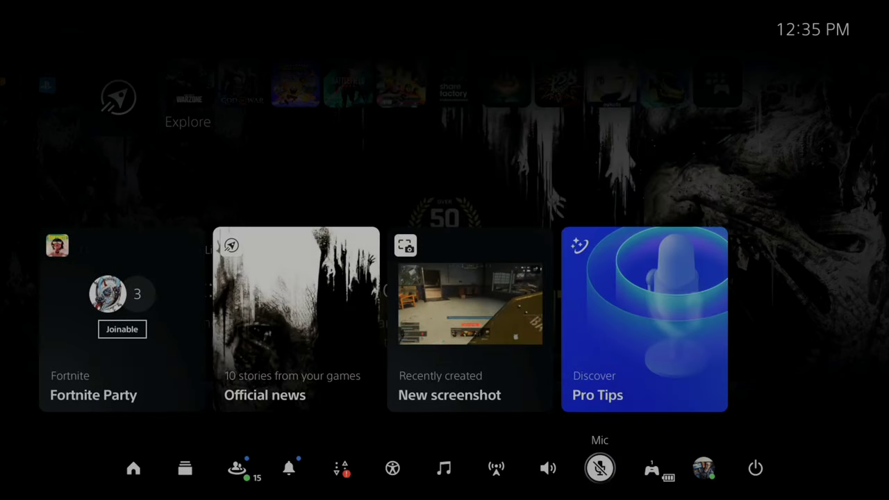
key(Return)
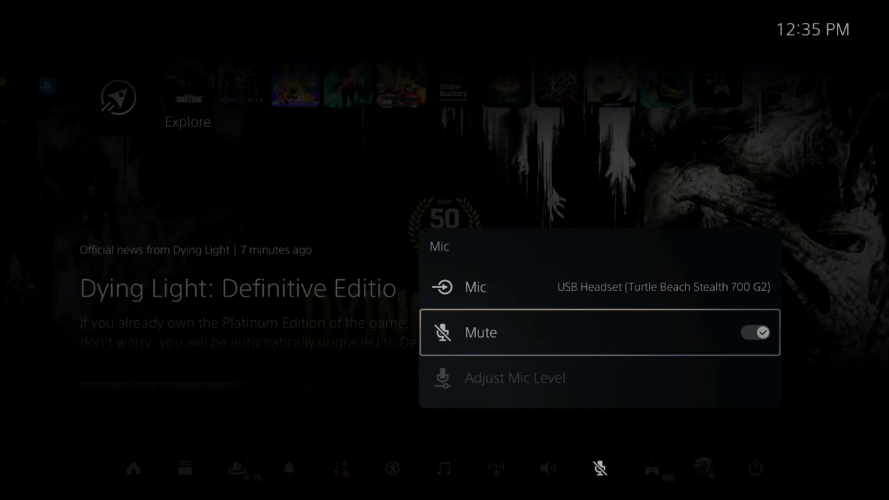
key(Return)
key(Escape)
- Choose USB Headset (Turtle Beach Stealth 700 G2) as the sound output device
key(Left)
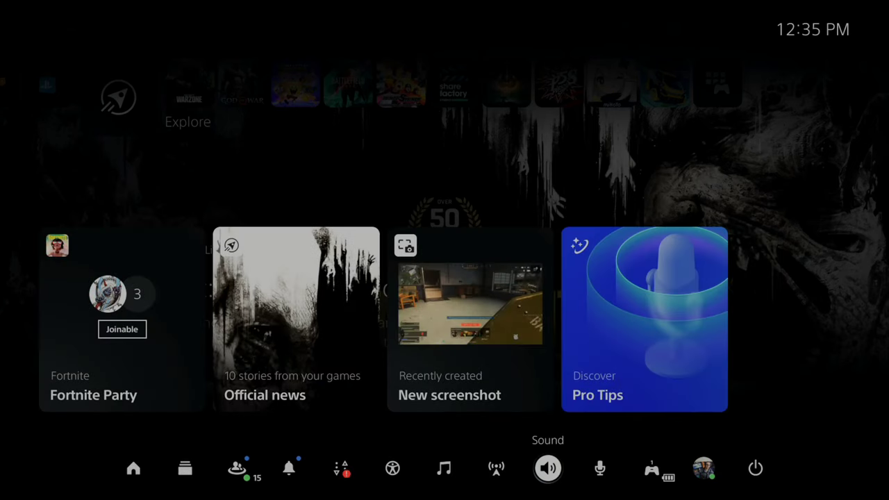
key(Return)
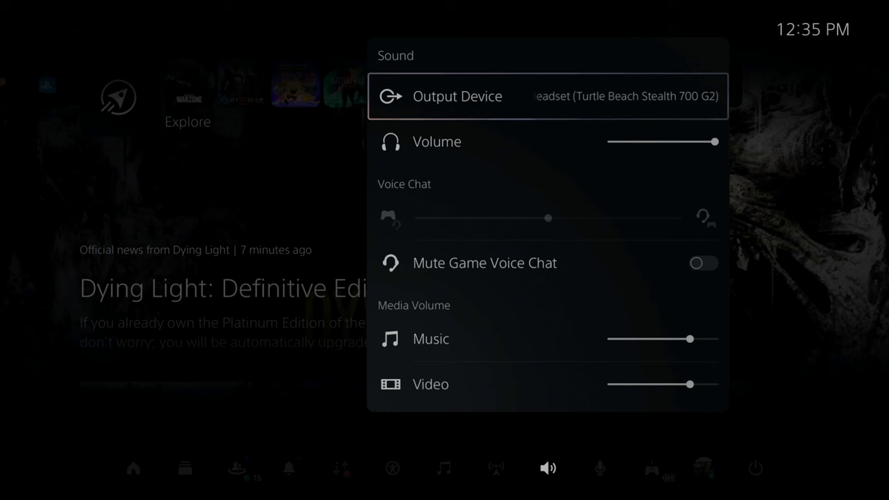
key(Return)
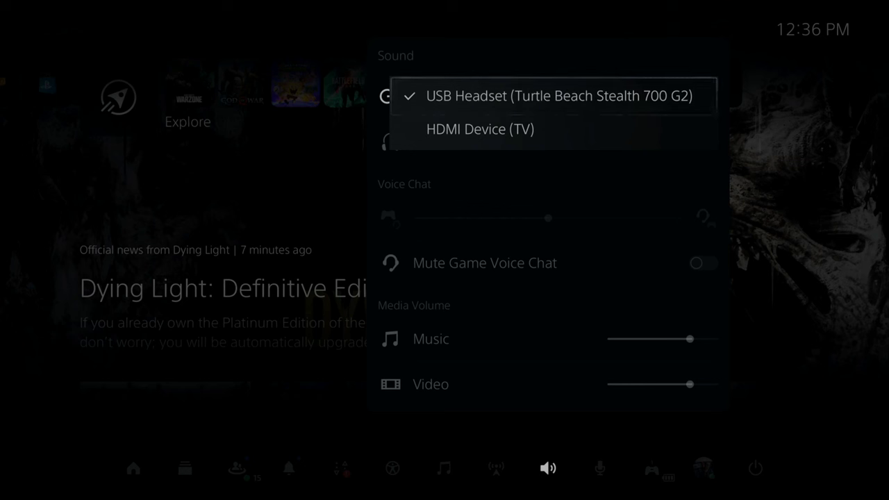
key(Return)
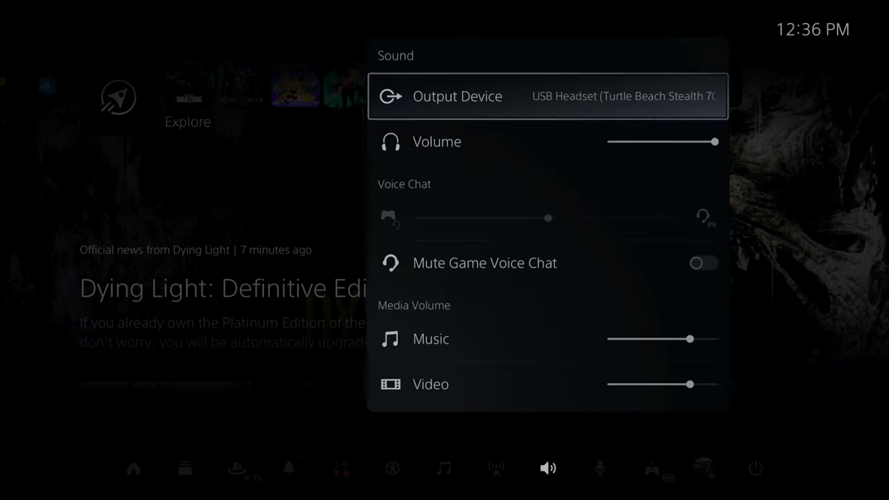
- Lower the headset volume to about a fifth of its range and raise it back to maximum
key(Down)
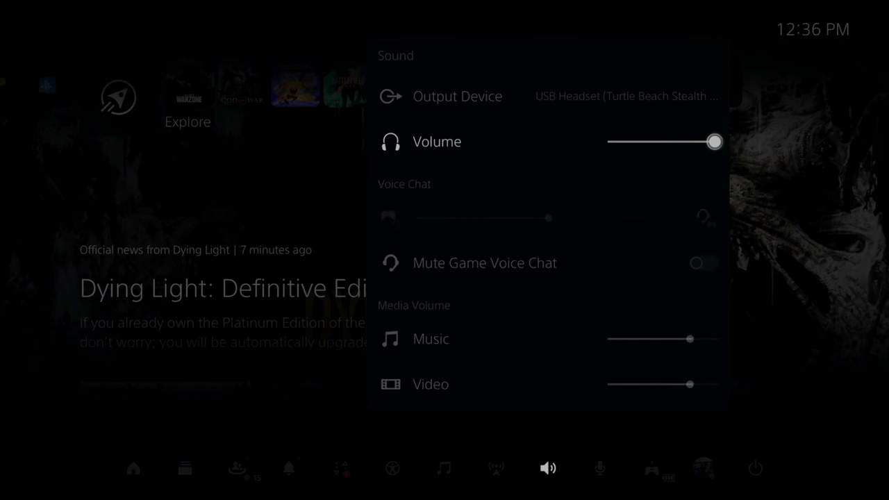
key(Left)
key(Left)
key(Left)
key(Left)
key(Left)
key(Left)
key(Left)
key(Left)
key(Left)
key(Left)
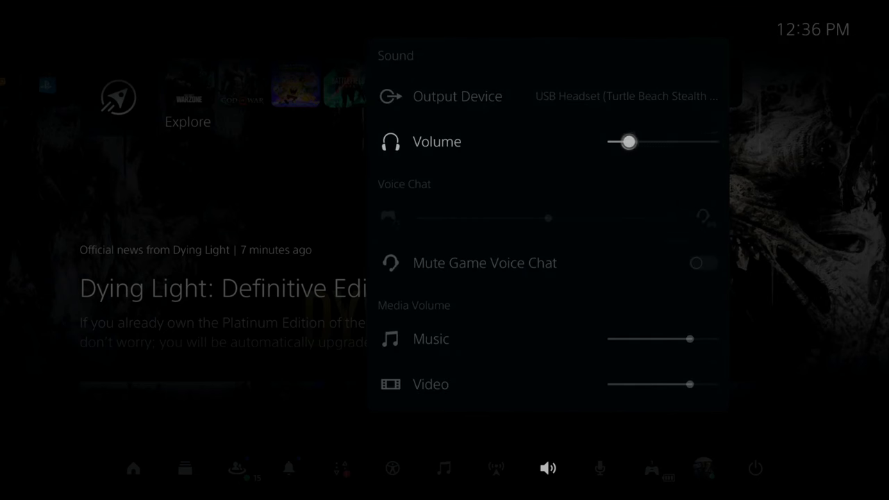
key(Right)
key(Right)
key(Right)
key(Right)
key(Right)
key(Right)
key(Right)
key(Right)
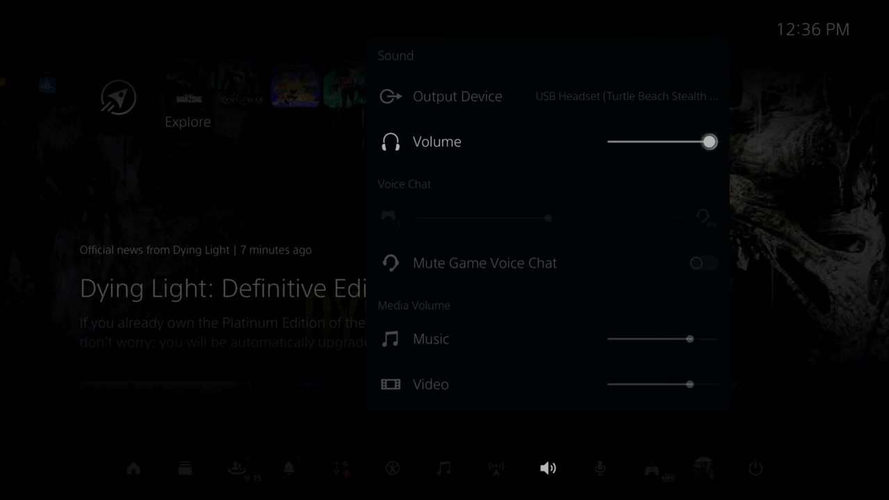
- Turn Mute Game Voice Chat on and back off, and leave the Sound settings
key(Down)
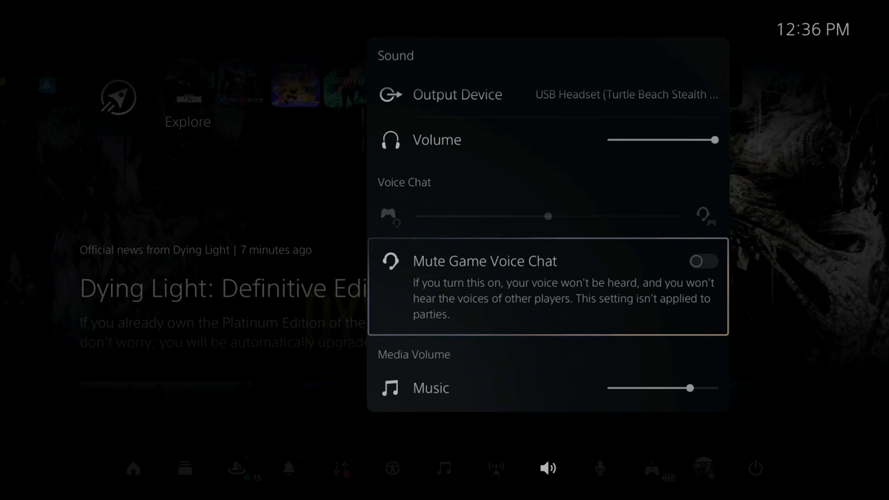
key(Return)
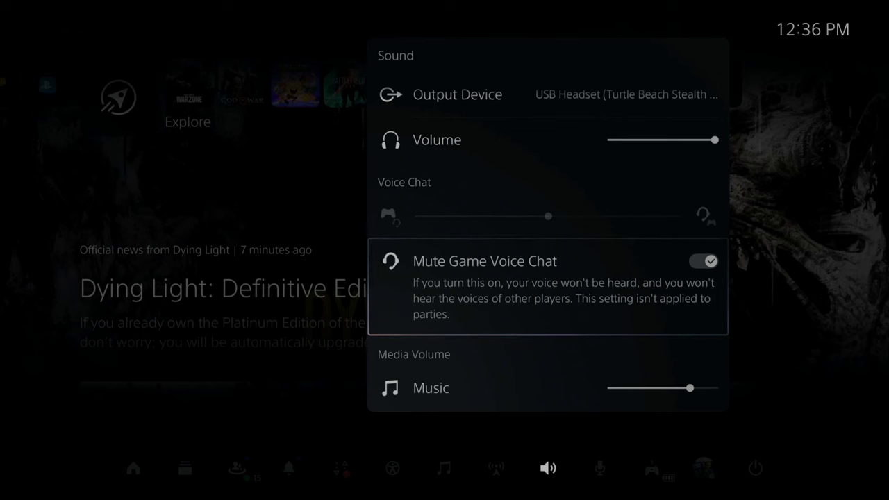
key(Return)
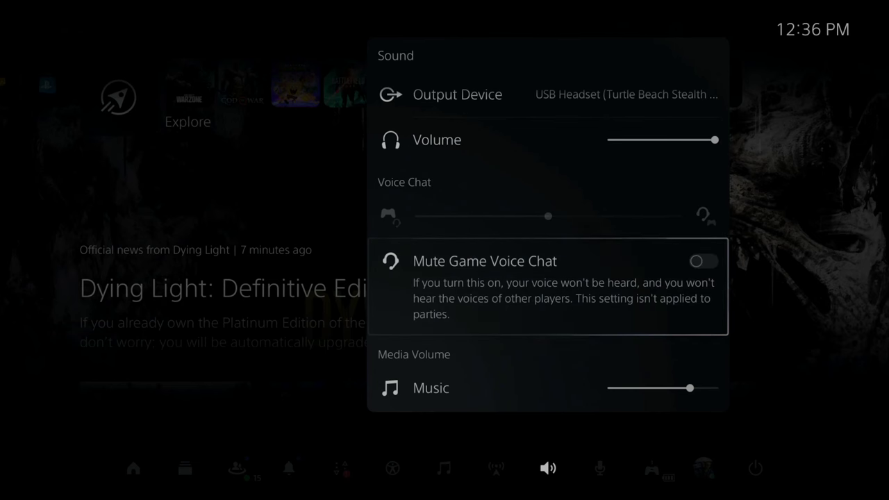
key(Up)
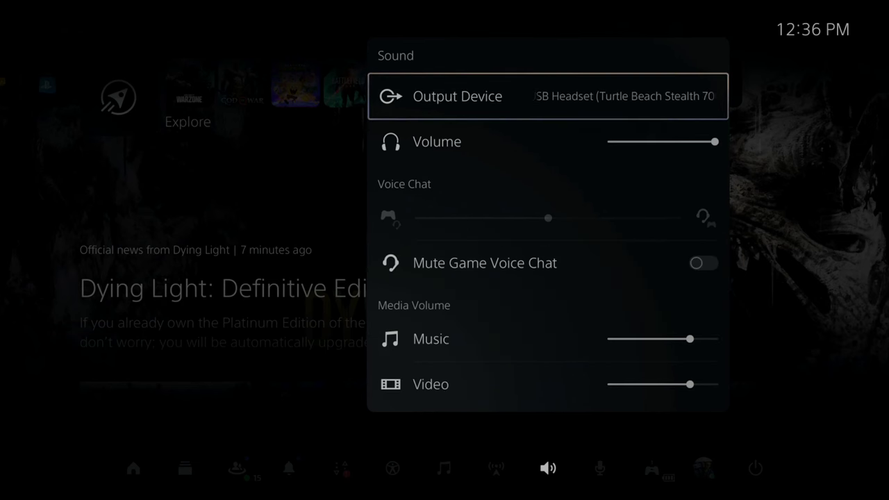
key(Escape)
- Open the Parties list in Game Base from the control center
key(Left)
key(Left)
key(Left)
key(Left)
key(Left)
key(Left)
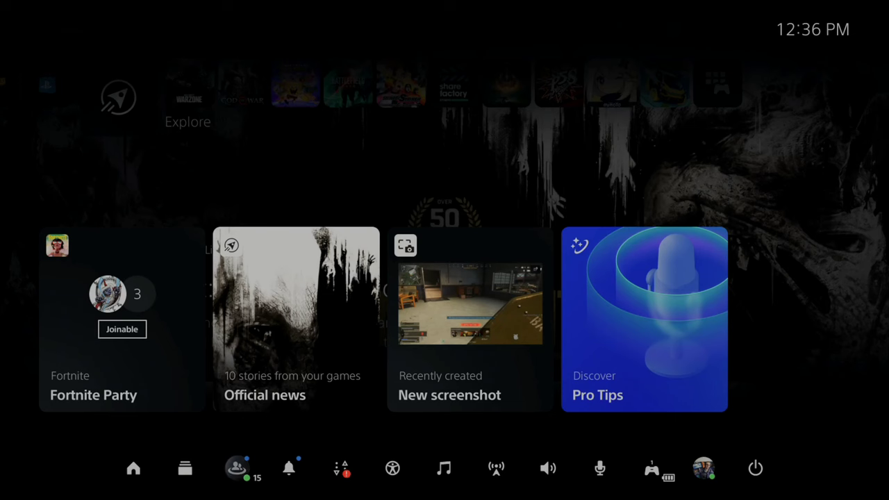
key(Return)
key(Down)
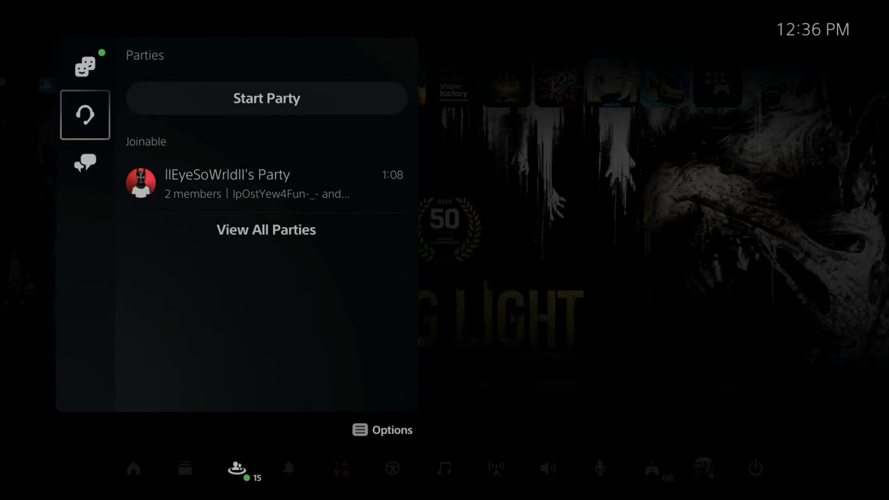
key(Right)
key(Return)
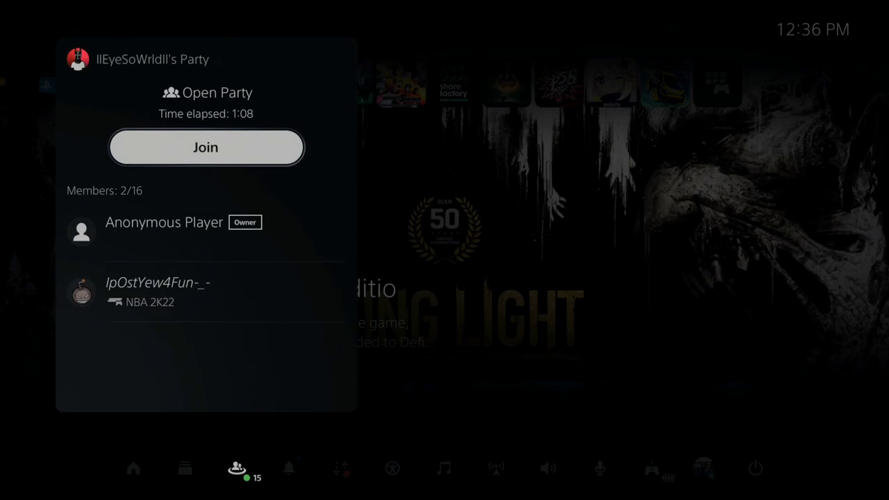
key(Escape)
key(Left)
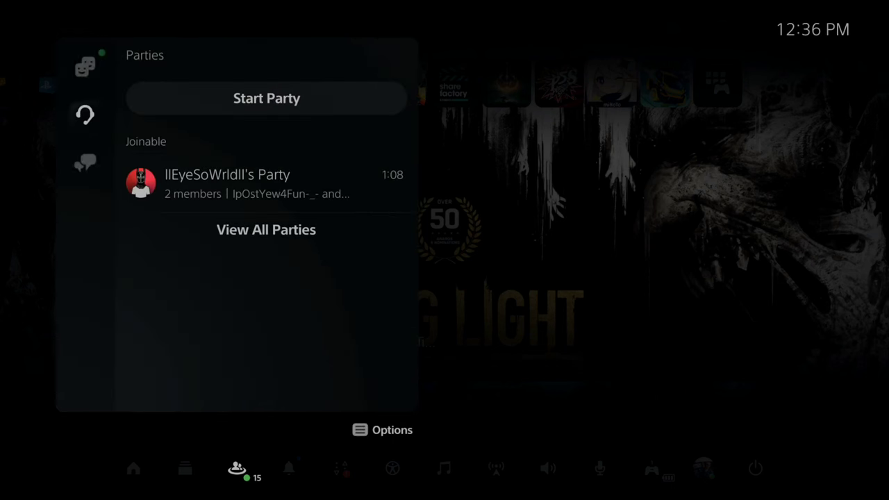
- Start a closed party with the group The B Team and join its voice chat
key(Right)
key(Return)
key(Down)
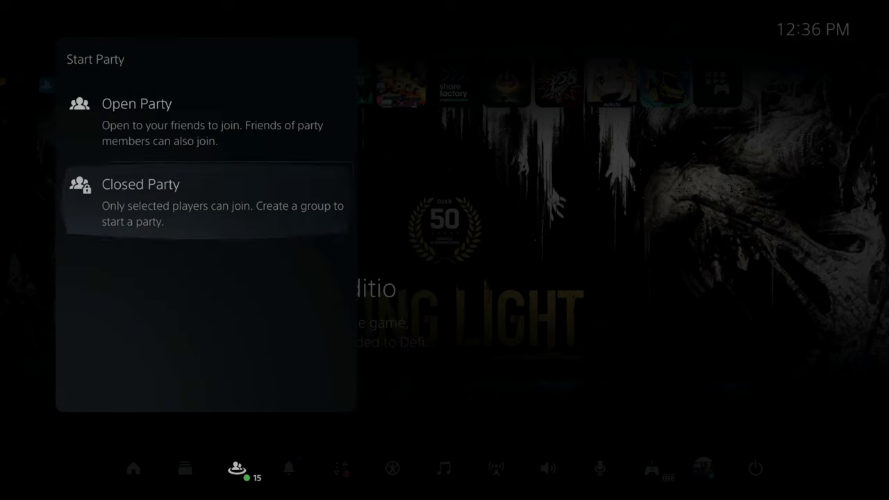
key(Return)
key(Down)
key(Down)
key(Return)
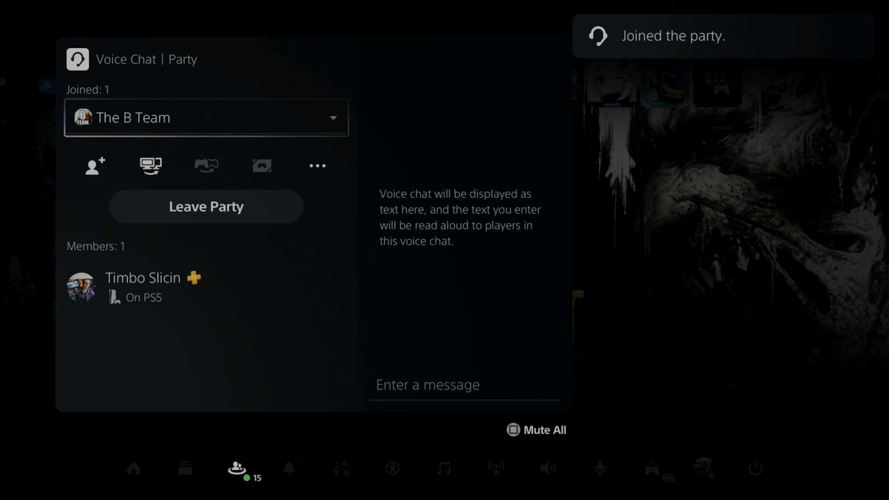
- Leave the Game Base party view and open The B Team voice chat card from the control center
key(Down)
key(Down)
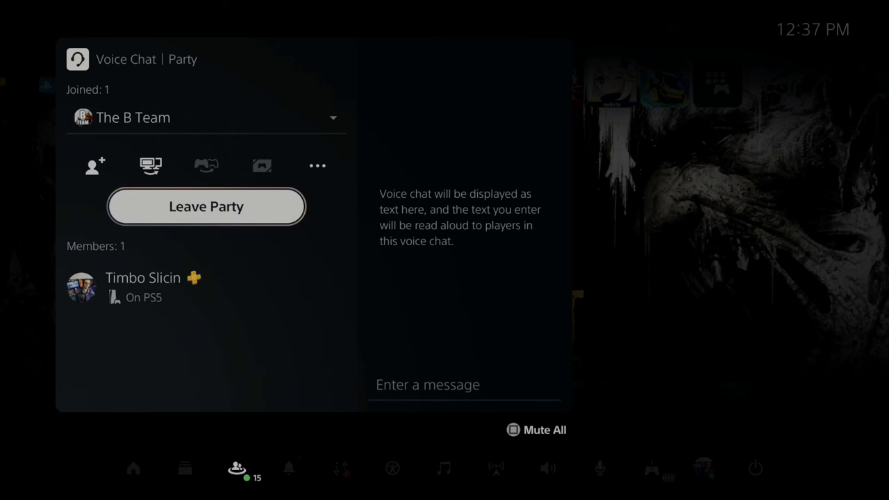
key(Escape)
key(Left)
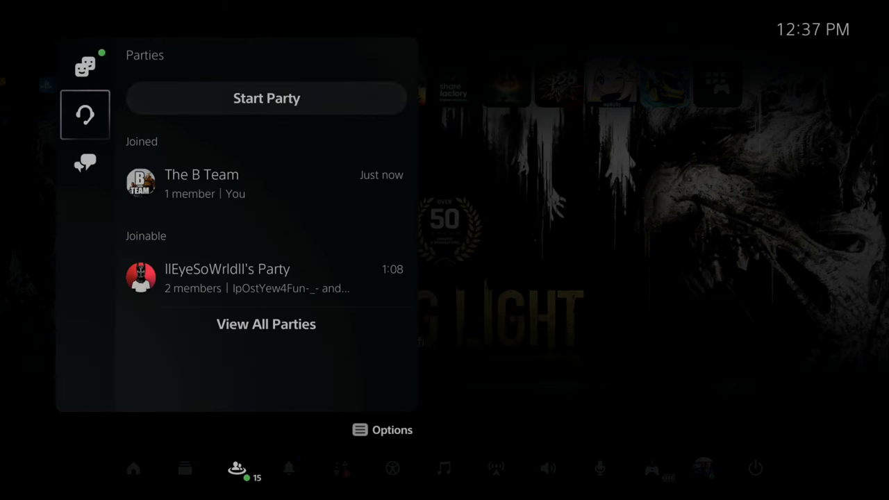
key(Escape)
key(Escape)
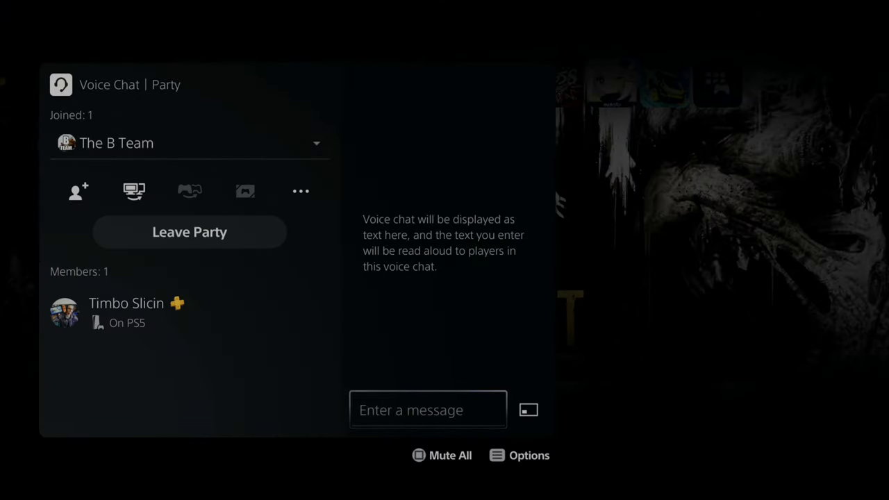
- Check the joined party and game voice chats in the voice chat selector, keeping The B Team selected
key(Up)
key(Down)
key(Up)
key(Return)
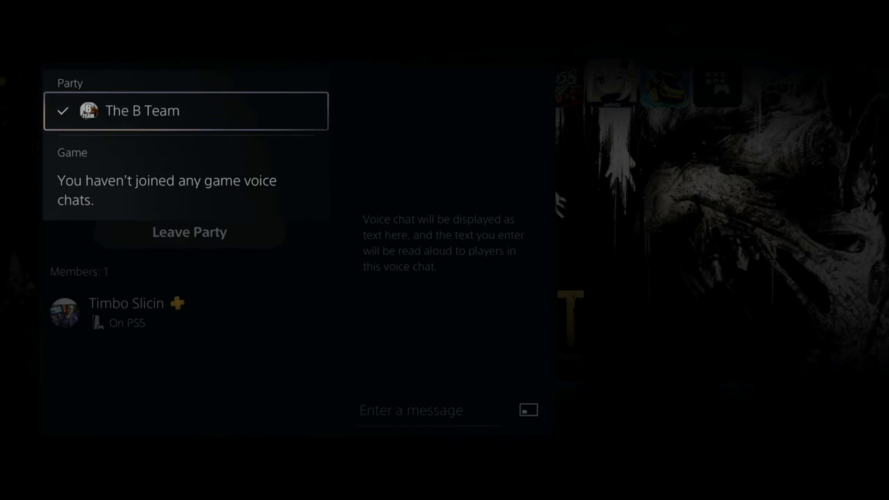
key(Return)
key(Return)
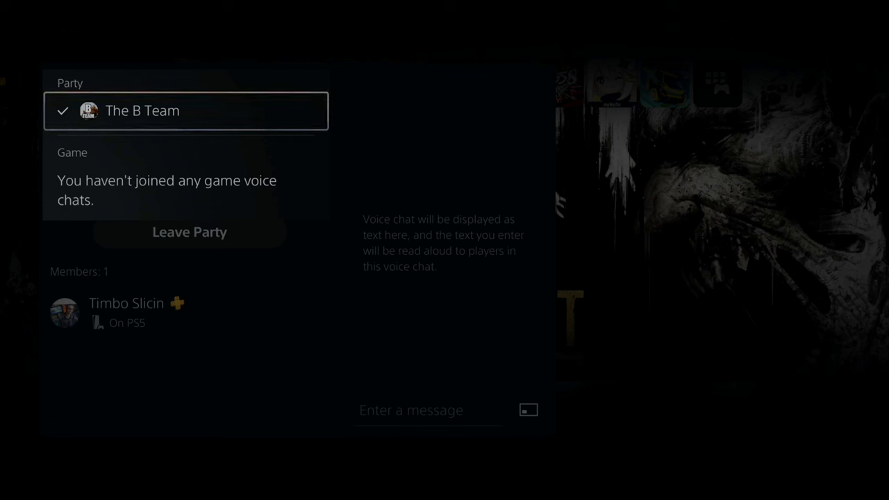
key(Escape)
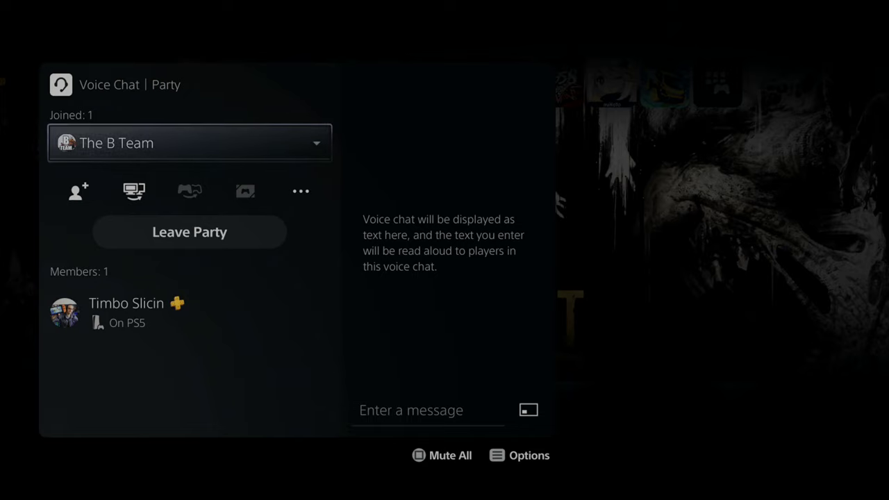
key(Escape)
- Return to the control center and open its Mic controls
key(super)
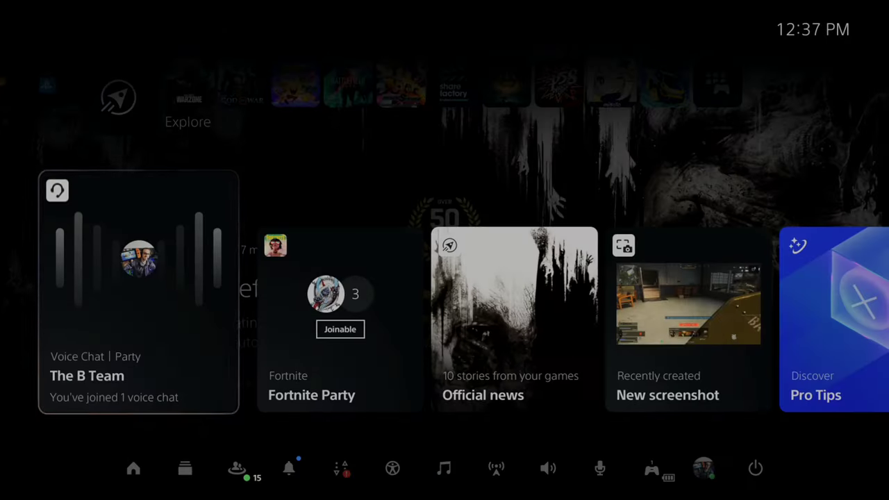
key(Right)
key(Down)
key(Right)
key(Right)
key(Right)
key(Right)
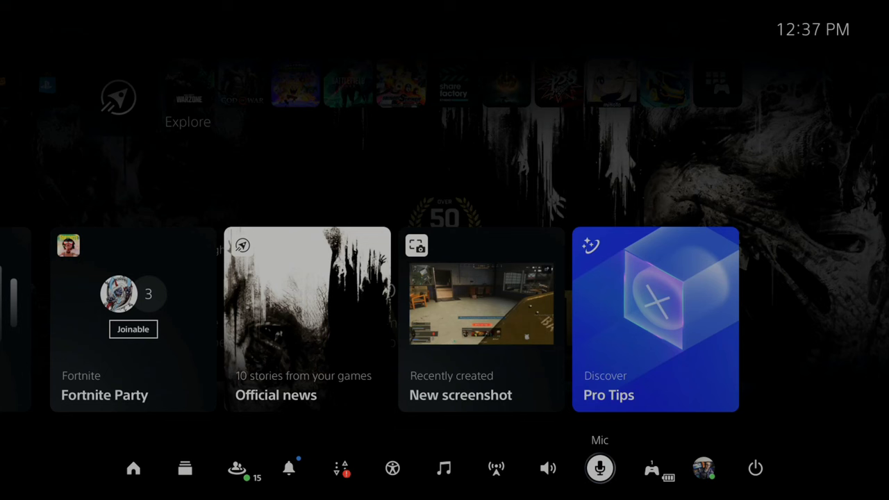
key(Return)
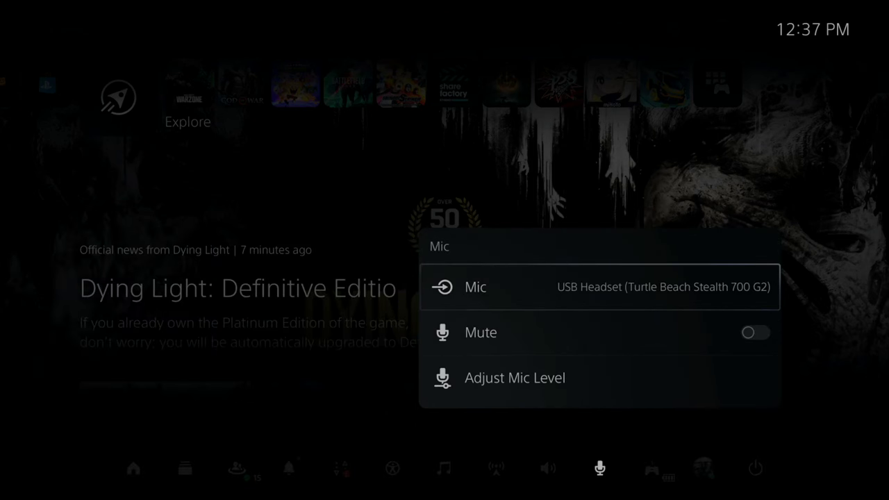
- Select USB Headset (Turtle Beach Stealth 700 G2) as the mic and make sure Mute is off
key(Return)
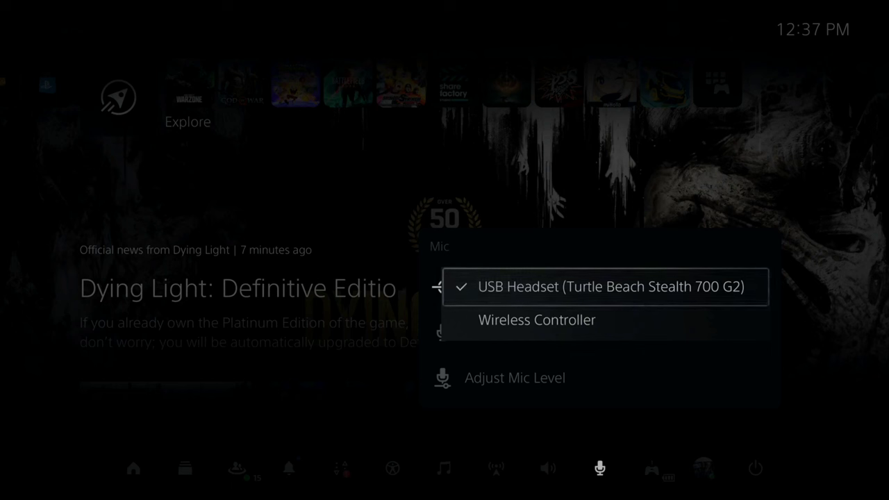
key(Return)
key(Down)
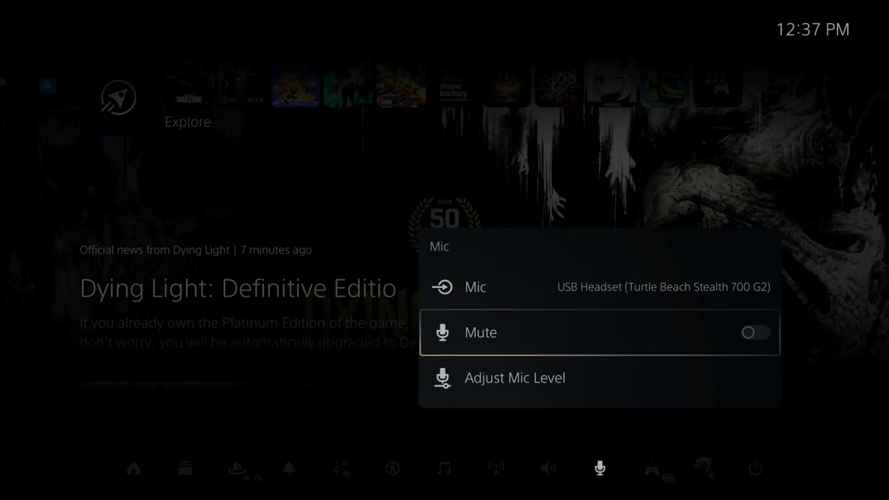
key(Return)
key(Return)
- Check the USB headset's input volume on the Adjust Microphone Level screen while speaking
key(Down)
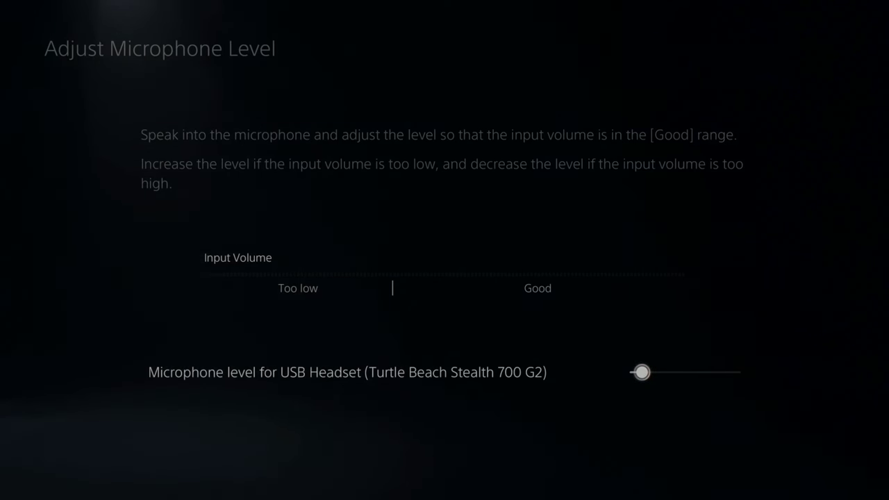
key(Return)
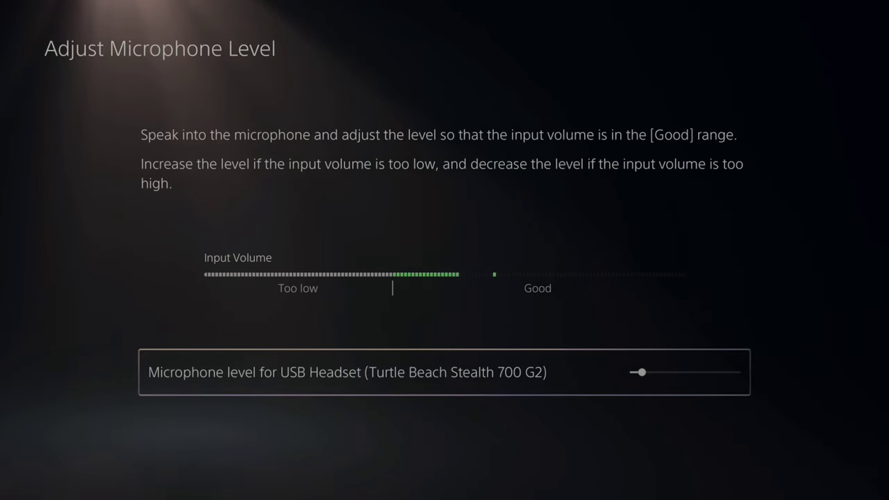
key(Return)
- Open the console's Sound settings from the home screen
key(Right)
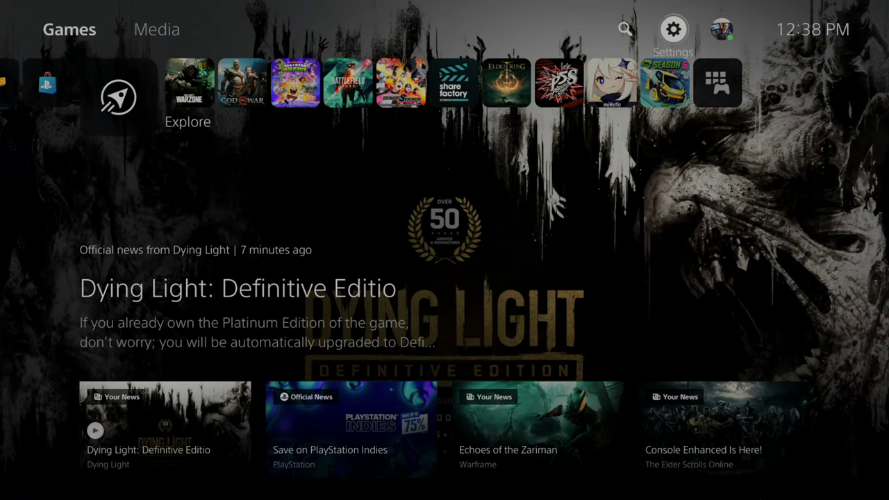
key(Return)
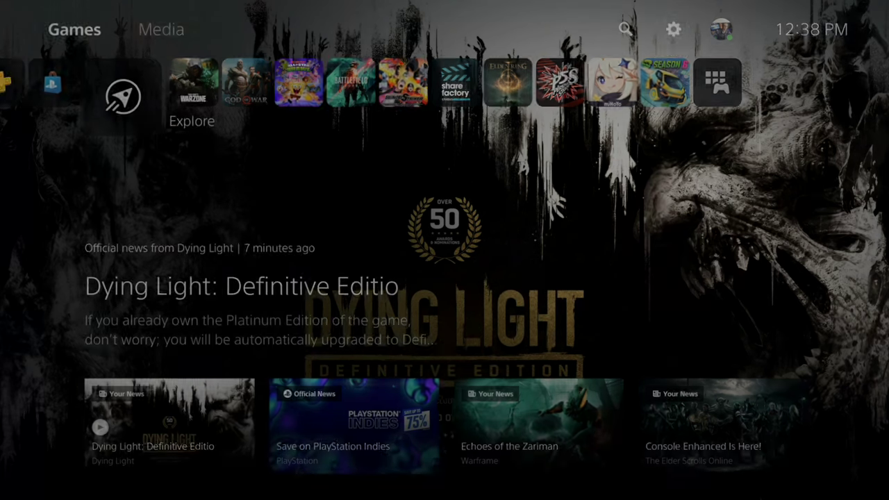
key(Down)
key(Down)
key(Down)
key(Down)
key(Down)
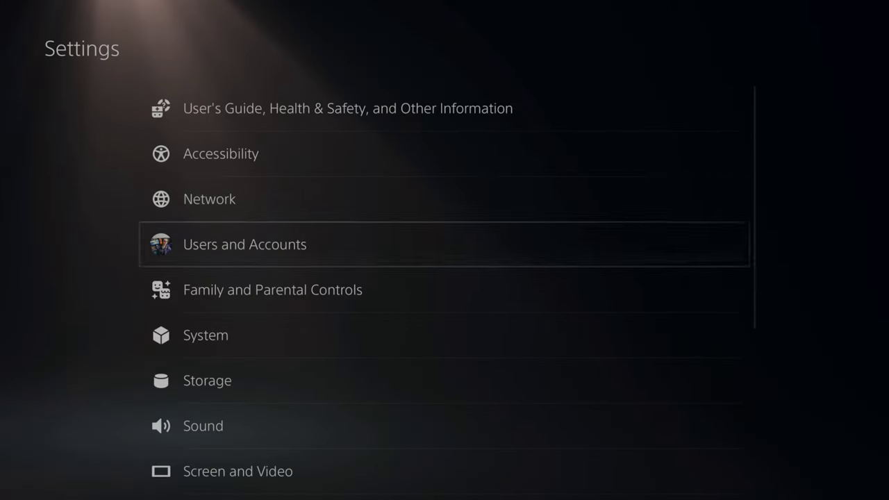
key(Down)
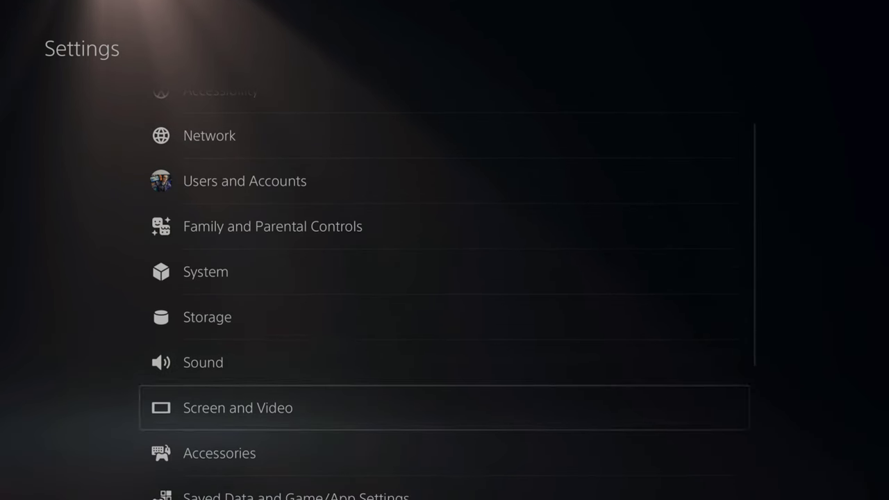
key(Up)
key(Return)
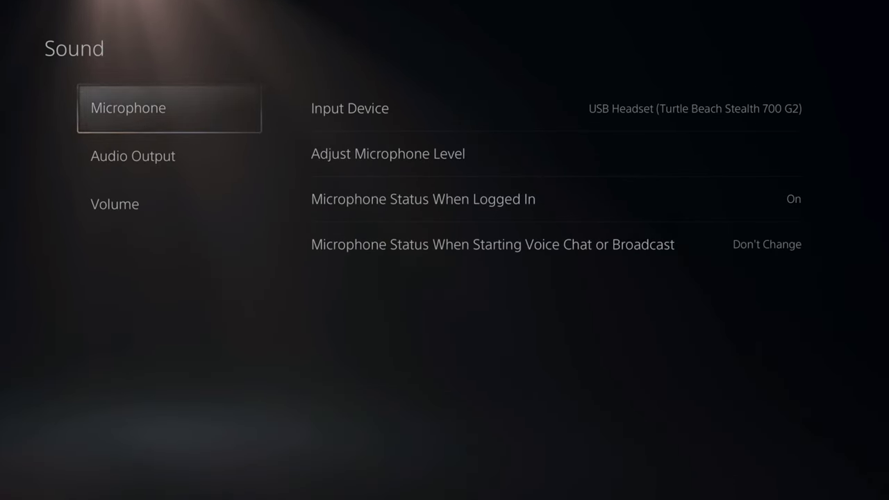
- Keep Microphone Status When Starting Voice Chat or Broadcast set to Don't Change
key(Right)
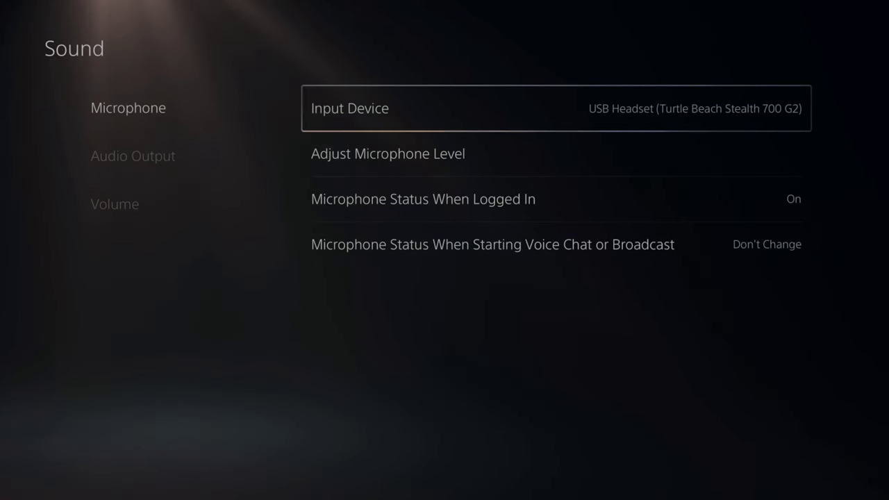
key(Down)
key(Down)
key(Down)
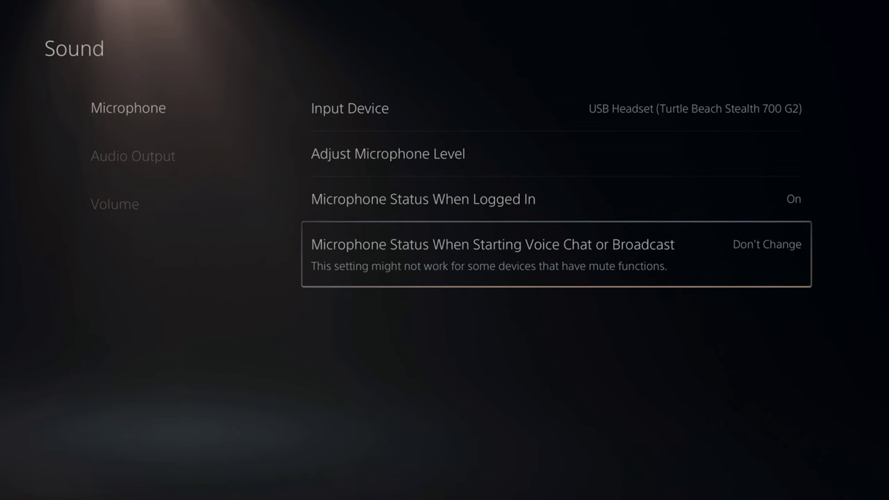
key(Return)
key(Down)
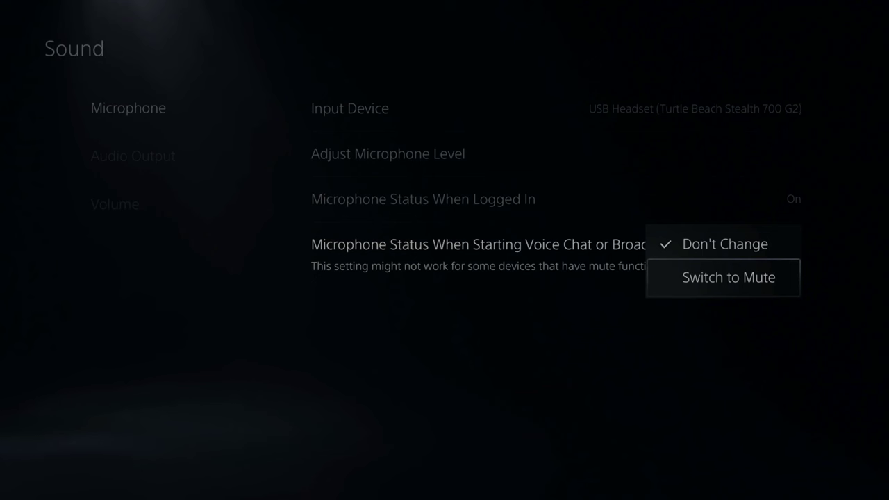
key(Up)
key(Return)
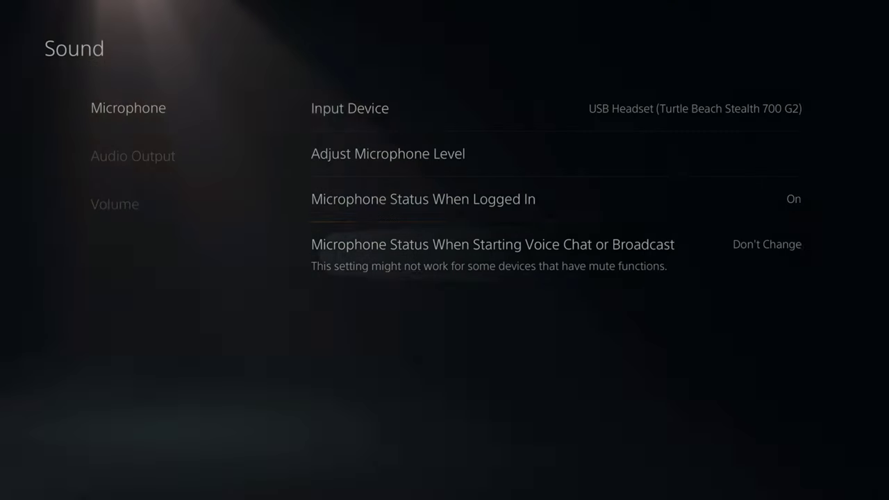
key(Return)
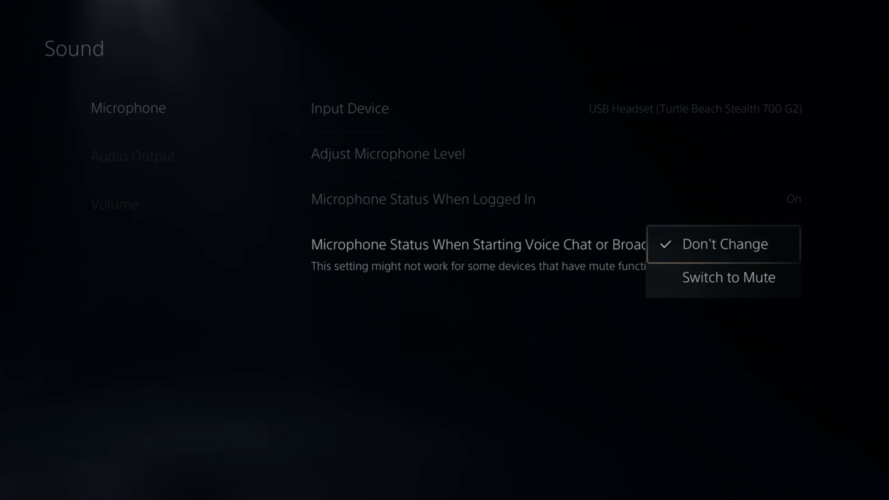
key(Down)
key(Escape)
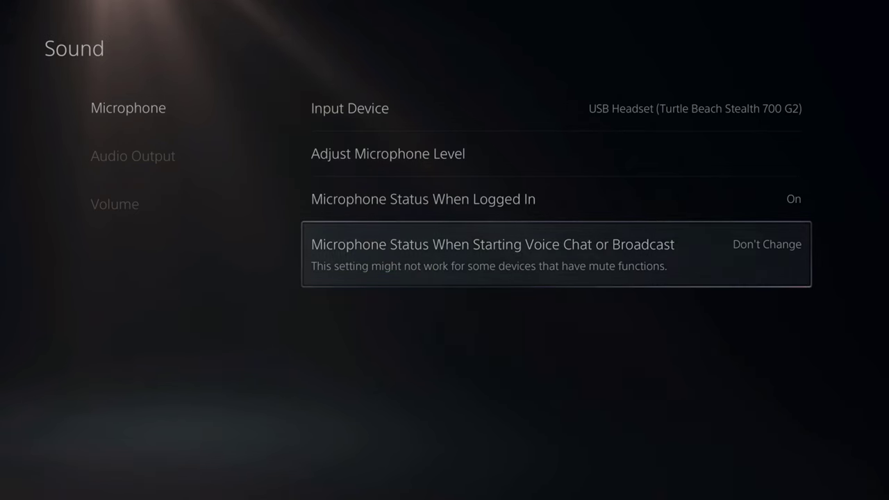
- Turn off Switch Output Device Automatically in the Audio Output settings
key(Up)
key(Return)
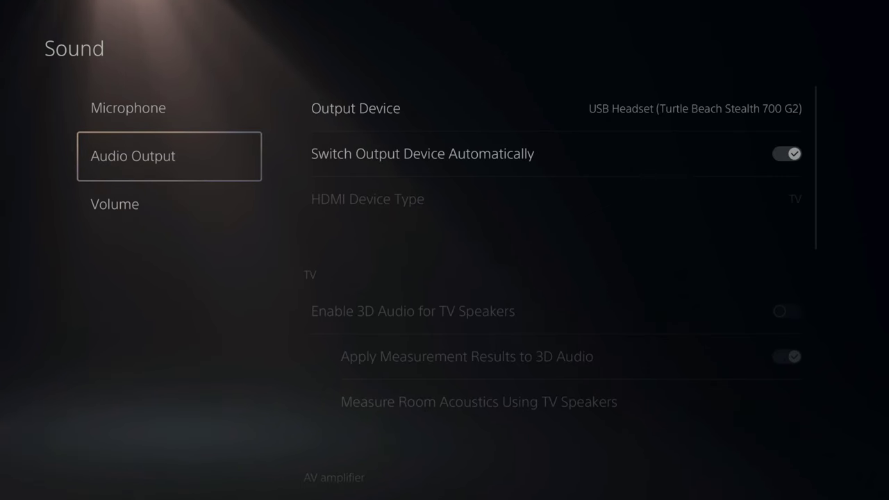
click(555, 108)
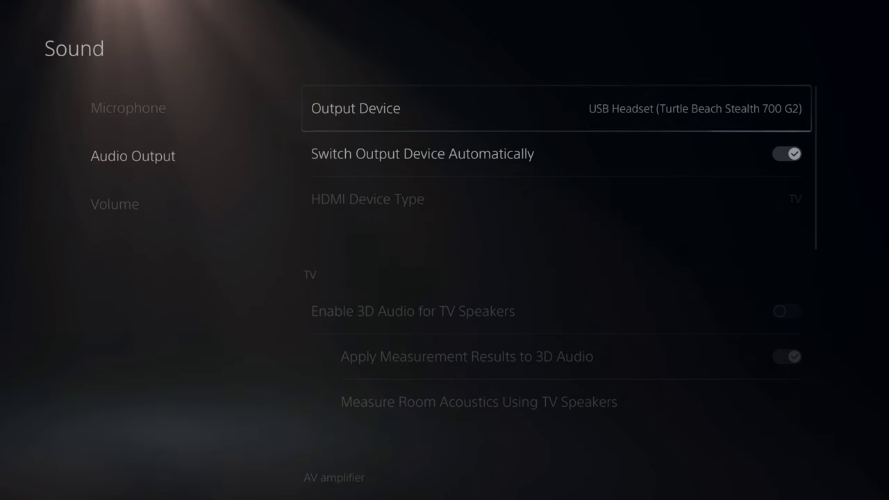
click(555, 153)
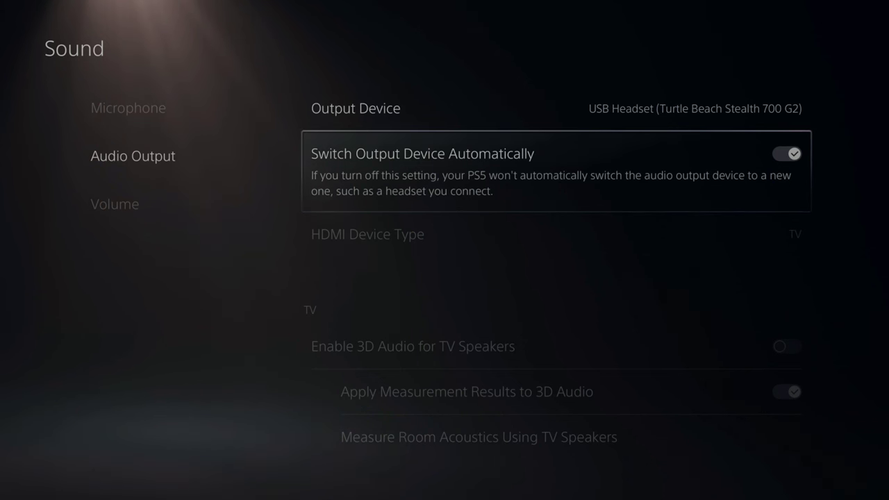
key(Return)
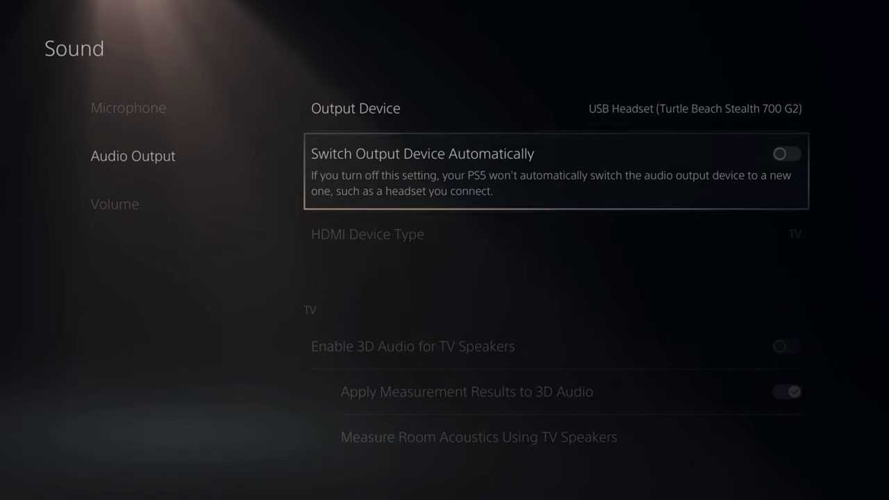
- Check the USB headset and HDMI device choices for the audio output device
key(Up)
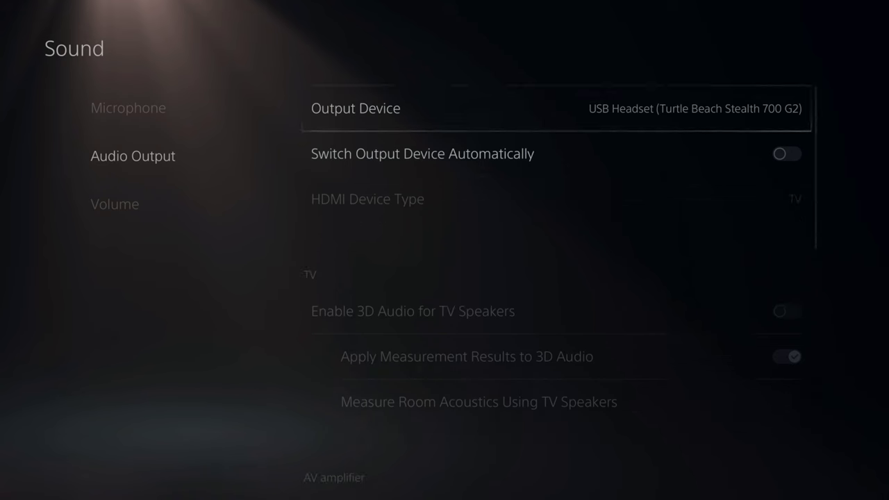
key(Return)
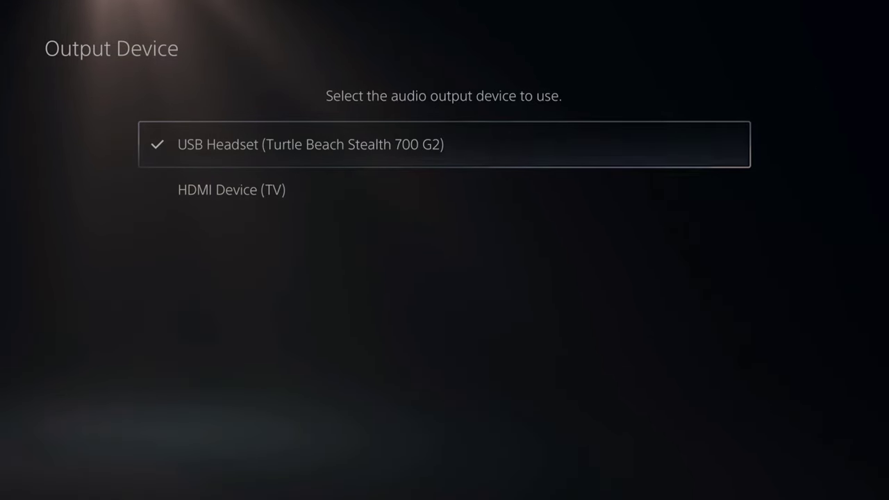
key(Down)
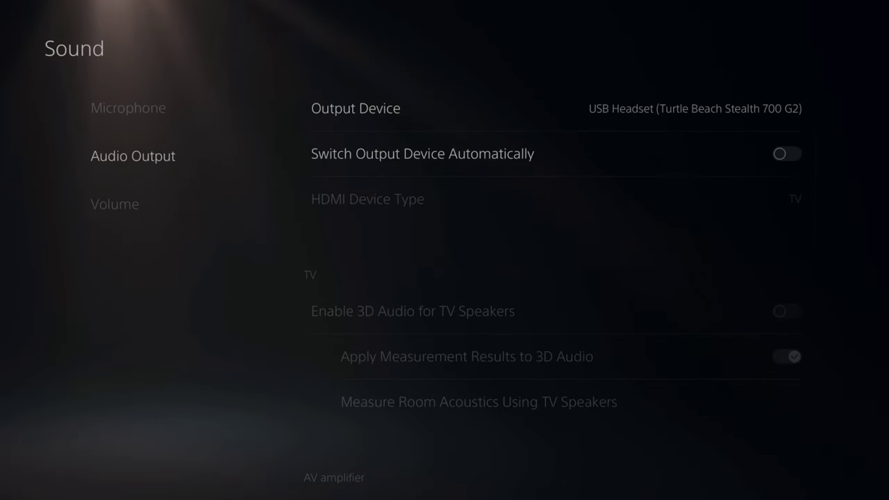
key(Return)
key(Down)
key(Return)
key(Escape)
- Check which microphone is selected in the Input Device list, leaving the choice as it is
key(Left)
key(Up)
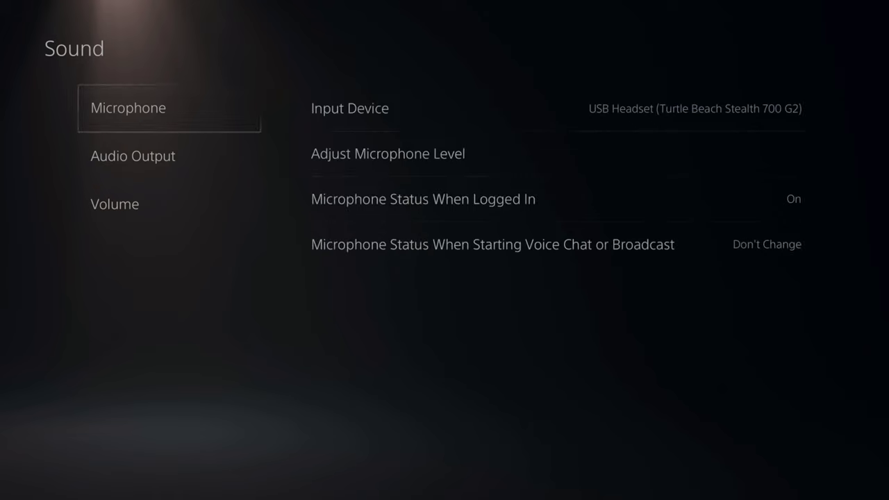
key(Right)
key(Up)
key(Return)
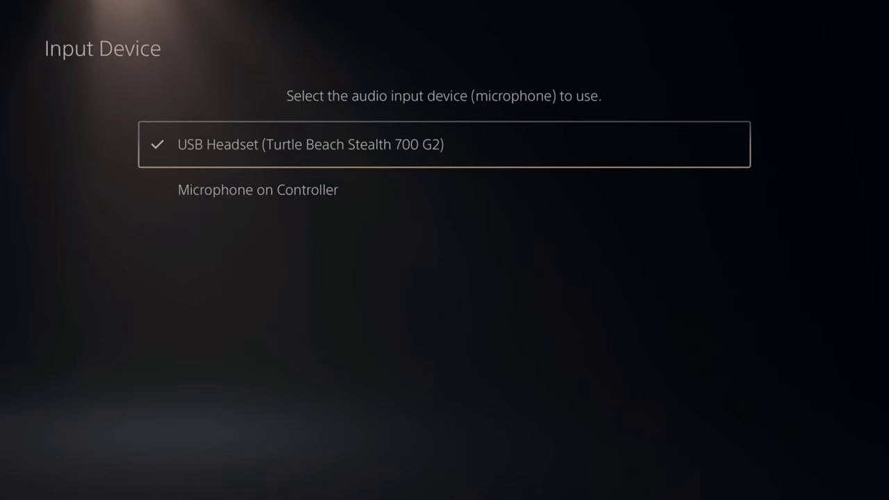
key(Escape)
- Select USB Headset (Turtle Beach Stealth 700 G2) as the audio output device
key(Left)
key(Down)
key(Right)
key(Return)
key(Up)
key(Return)
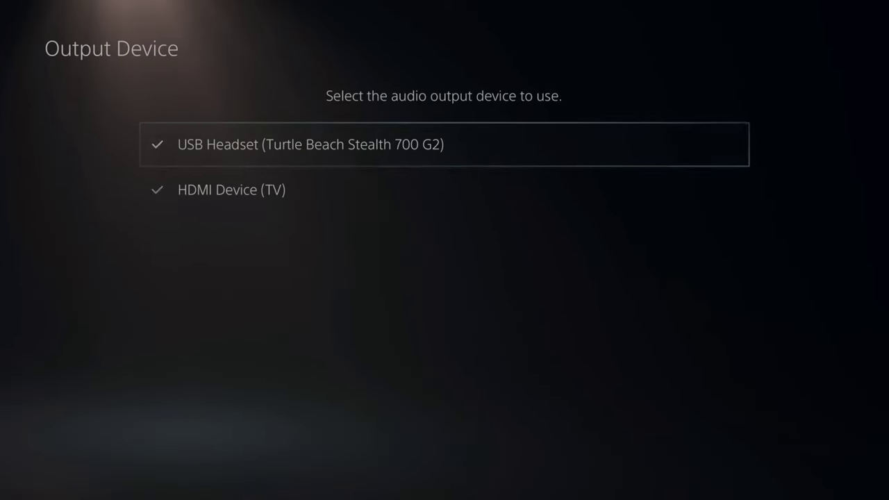
- Set Output to Headphones to All Audio rather than Voice Chat Audio
key(Down)
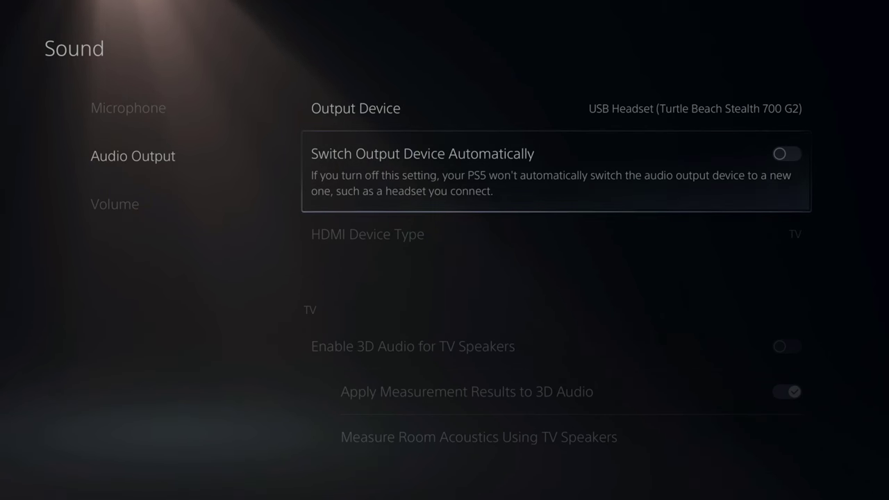
key(Down)
key(Down)
key(Down)
key(Down)
key(Down)
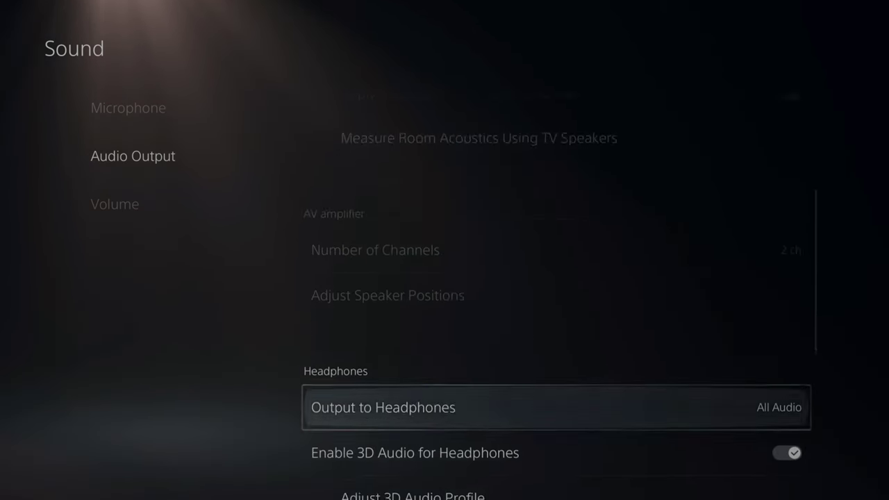
key(Up)
key(Up)
key(Up)
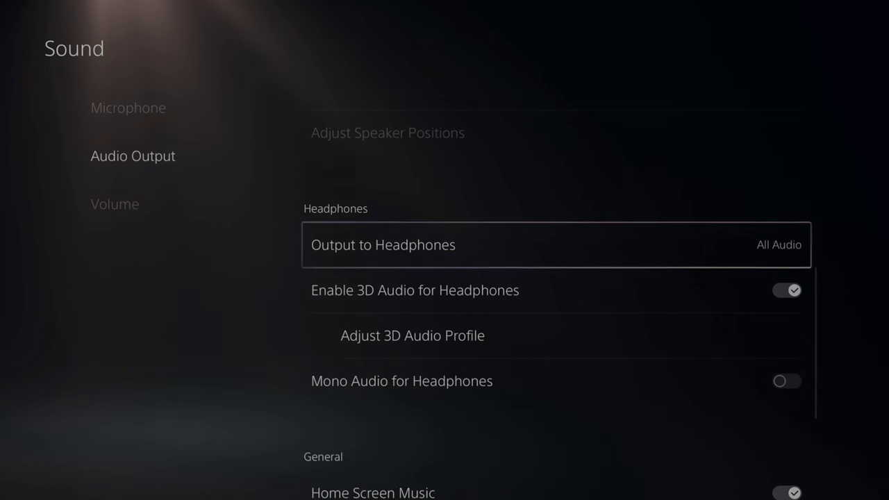
key(Return)
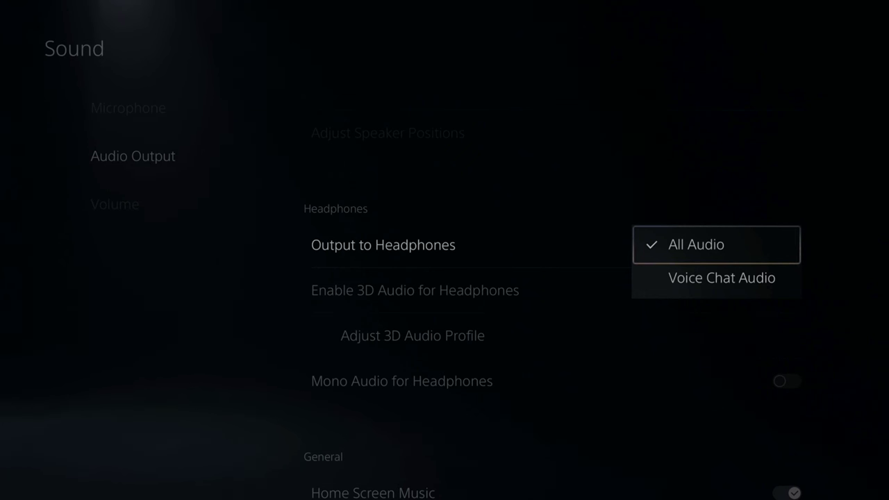
key(Down)
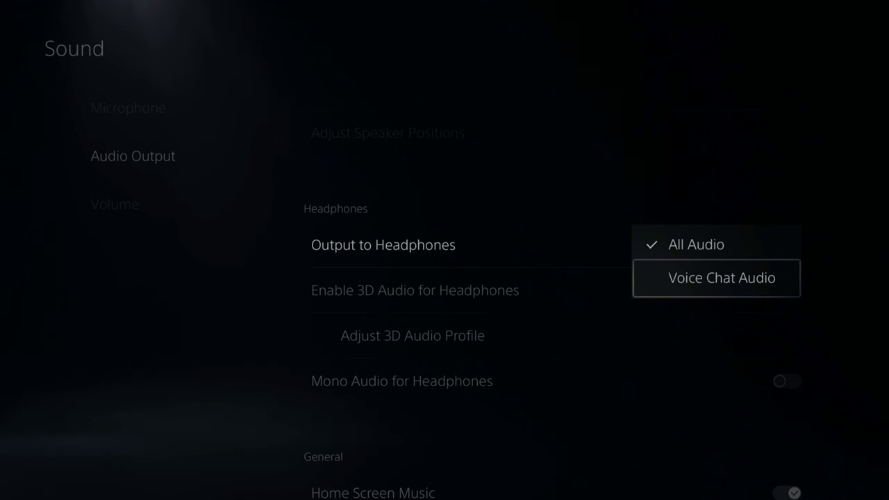
key(Up)
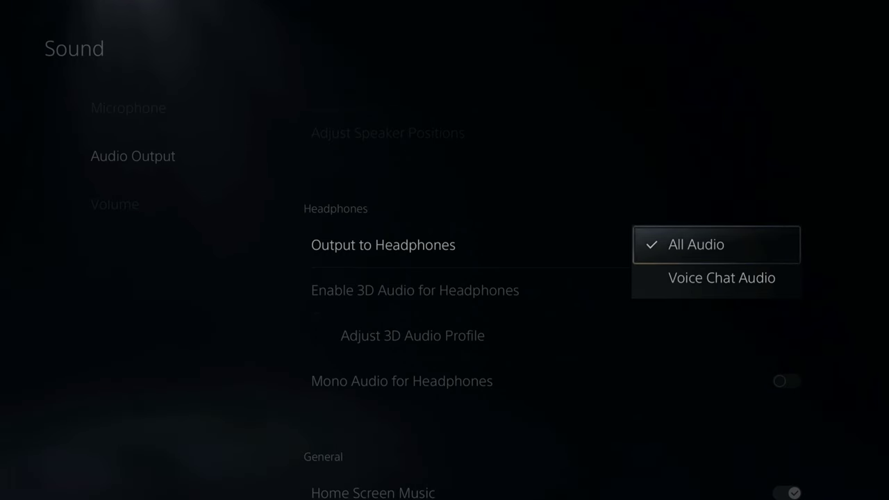
key(Return)
- Review the 3D audio setting for headphones and its audio profile choices, keeping Type 3 (Default)
key(Down)
key(Down)
key(Down)
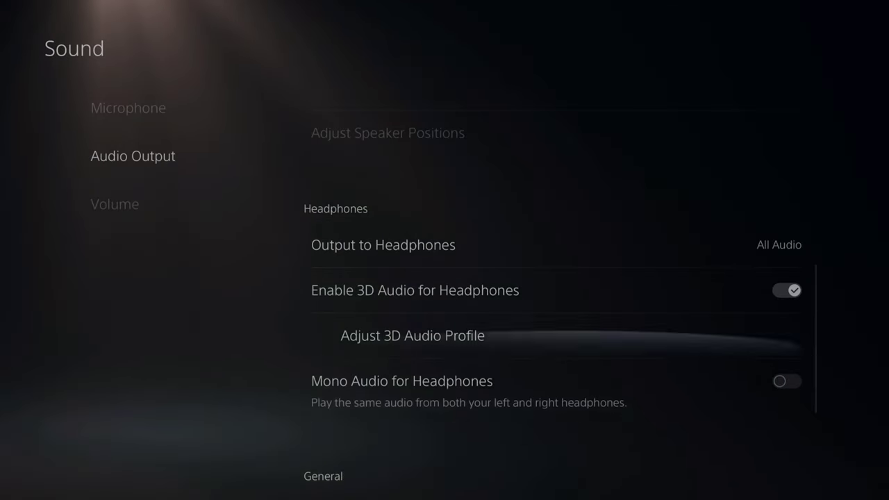
key(Up)
key(Up)
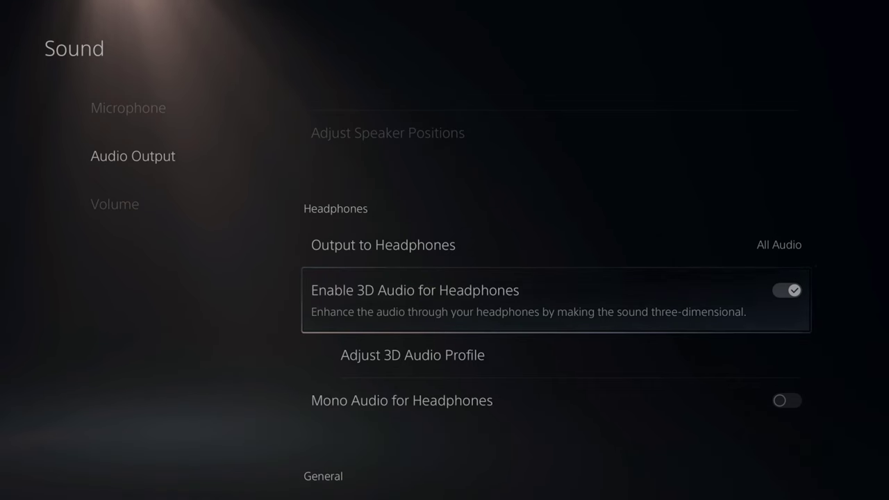
key(Down)
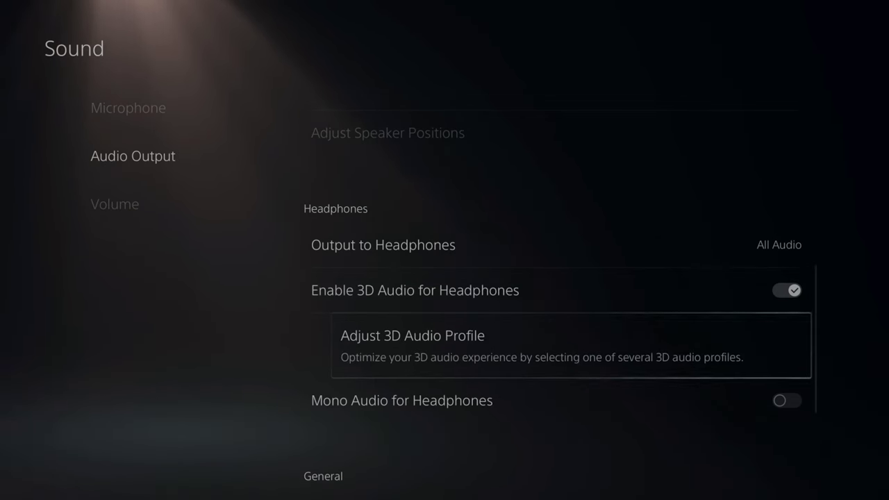
key(Return)
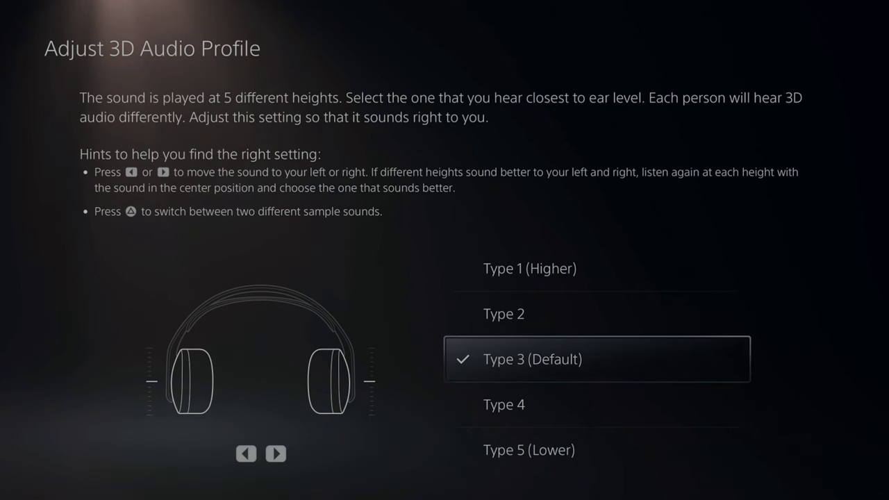
key(Return)
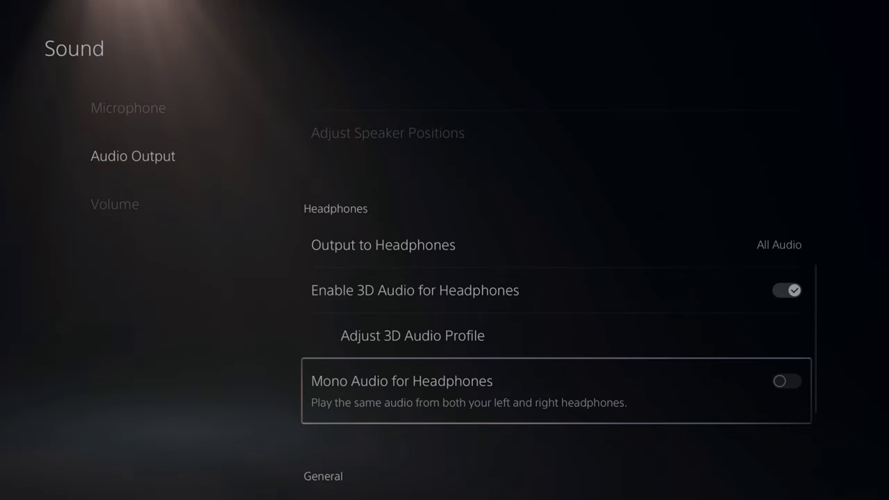
- Try Mono Audio for Headphones by switching it on, and turn it back off
key(Return)
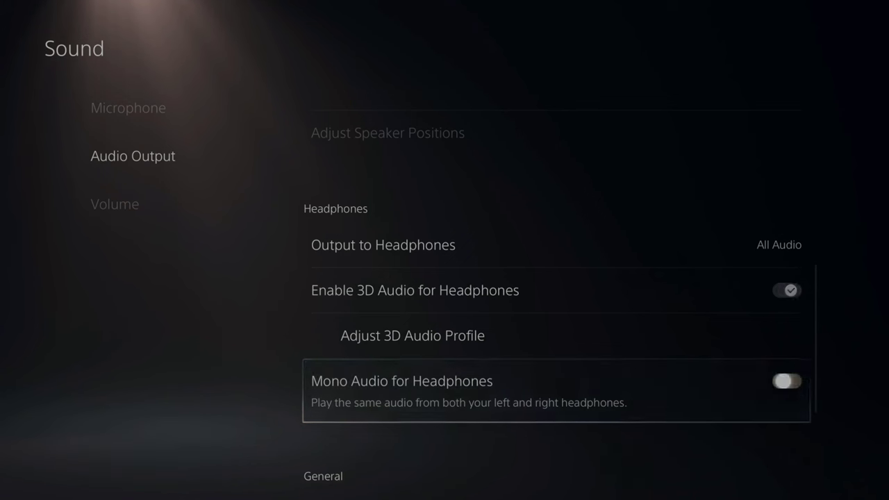
key(Return)
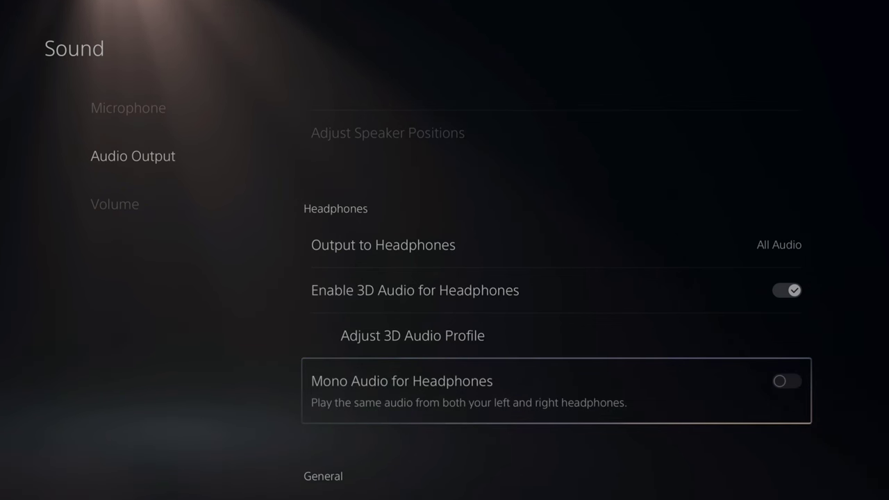
key(Return)
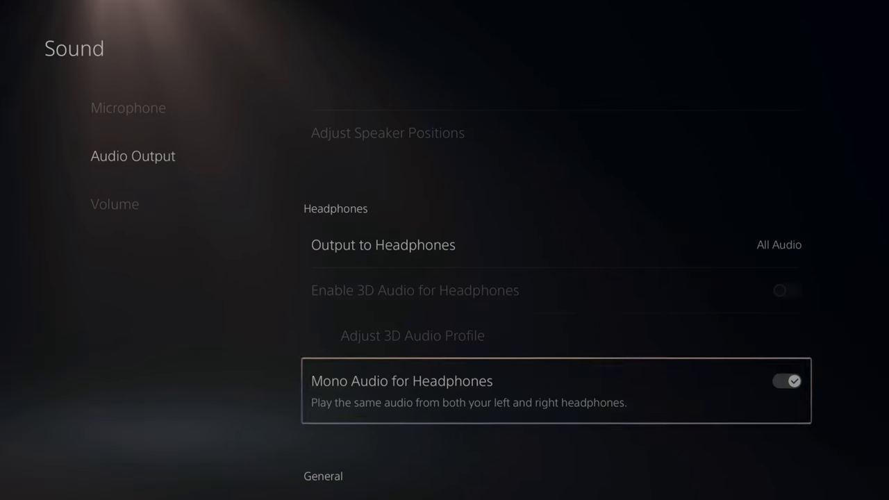
key(Return)
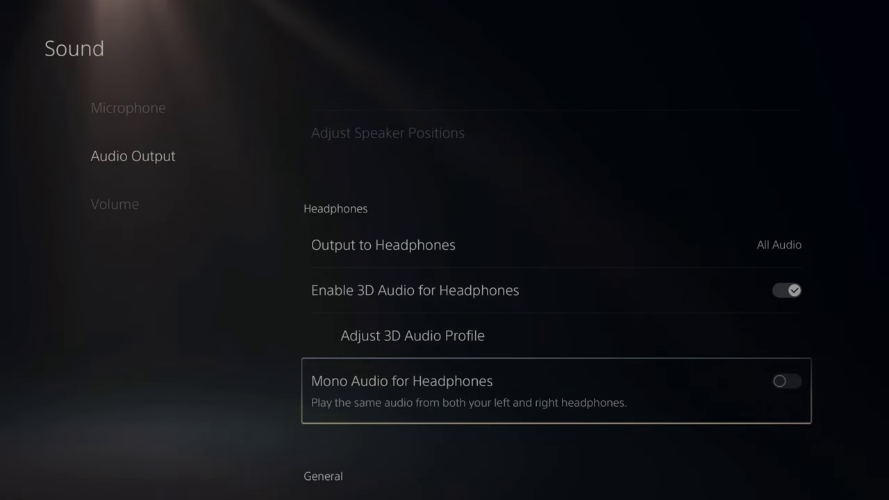
- Set Audio Format (Priority) to Dolby in the general audio output settings
key(Down)
key(Down)
key(Down)
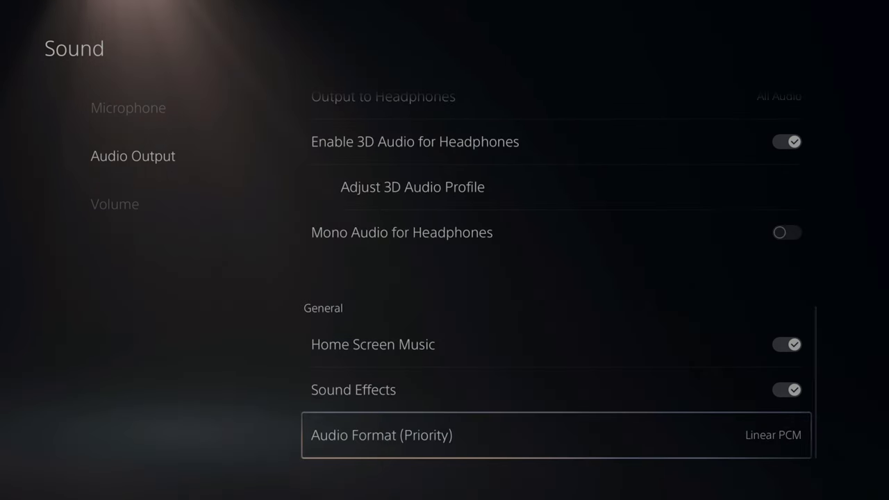
key(Return)
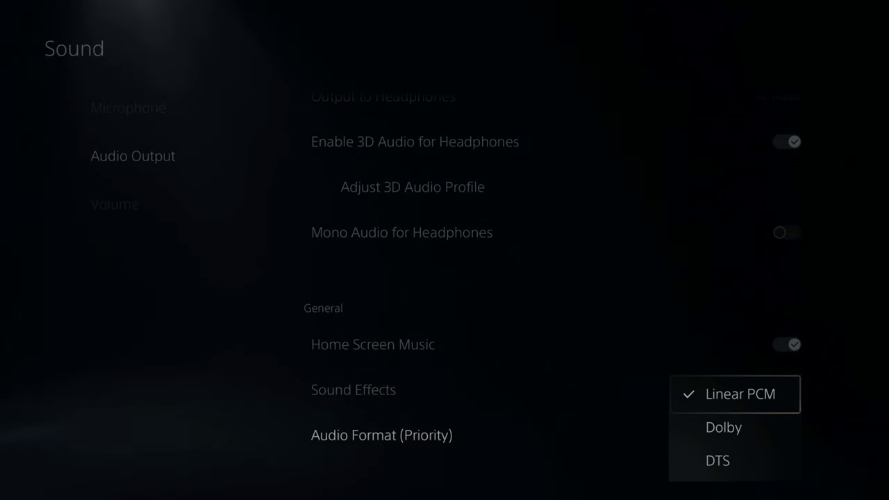
key(Return)
key(Return)
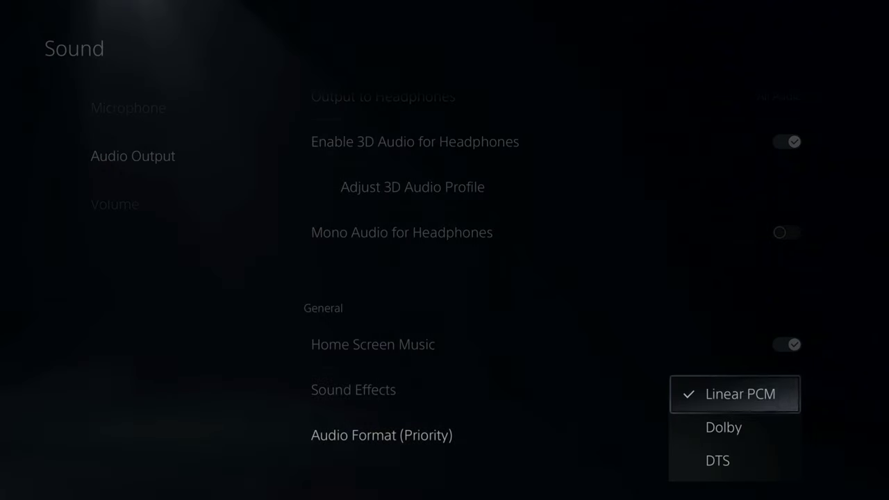
key(Down)
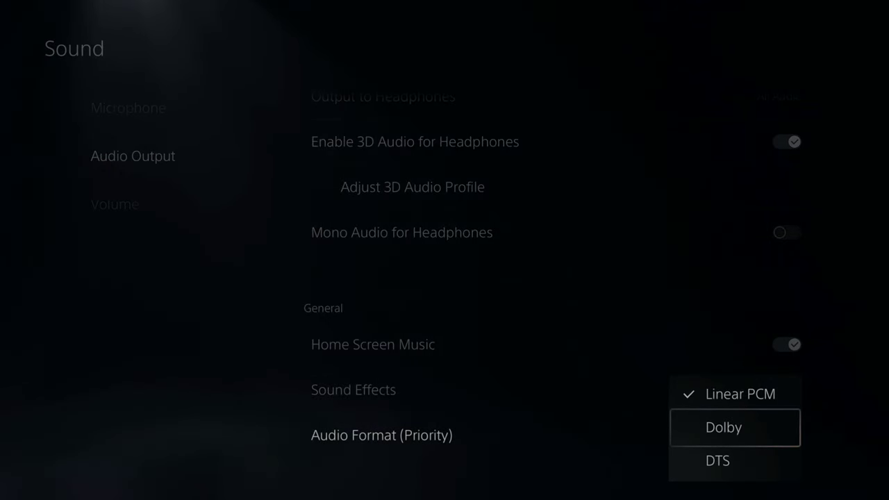
key(Return)
key(Return)
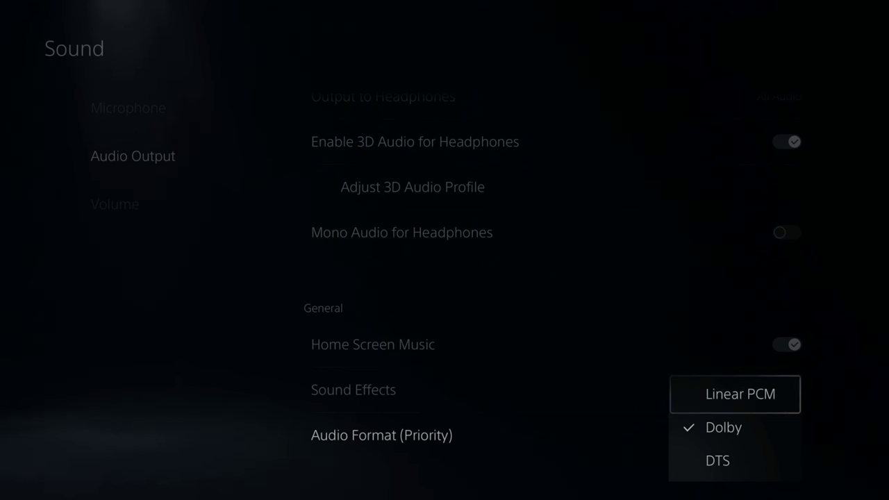
key(Escape)
- Check the Headphones volume level in the sound settings
key(Escape)
key(Down)
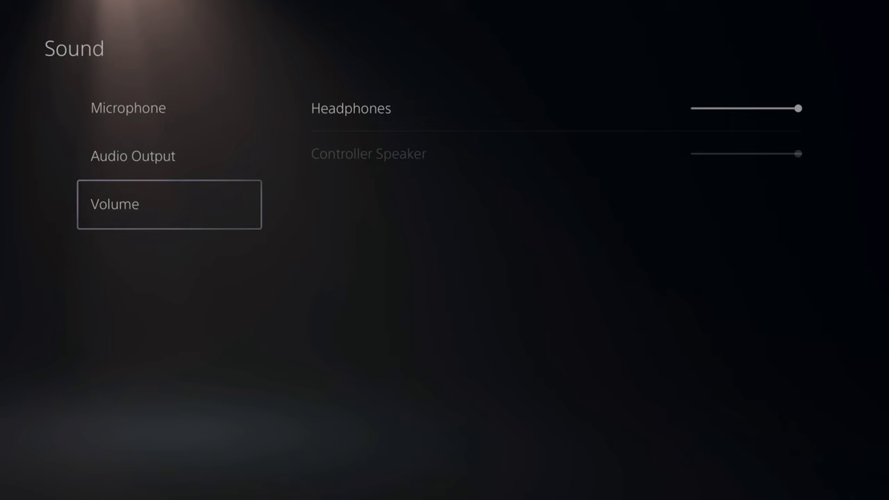
key(Right)
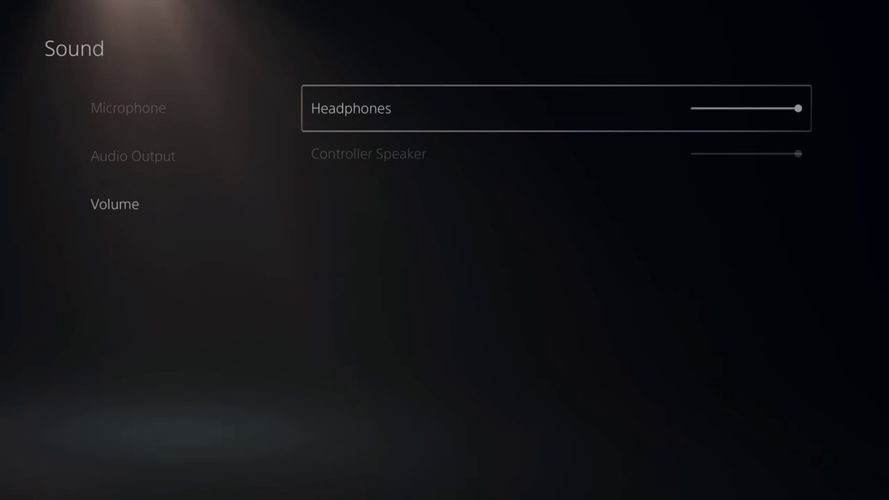
key(Return)
key(Return)
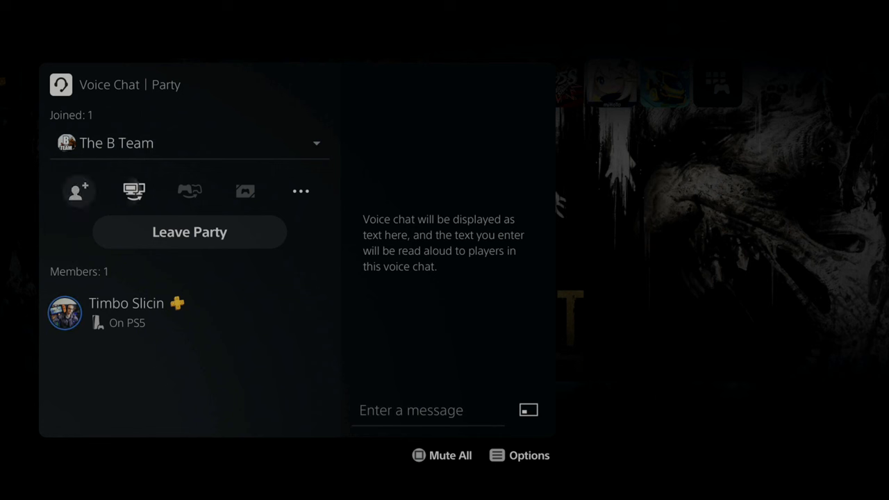
- Inspect the Audio Balance slider between game and voice chat in The B Team party's options
key(Right)
key(Right)
key(Right)
key(Right)
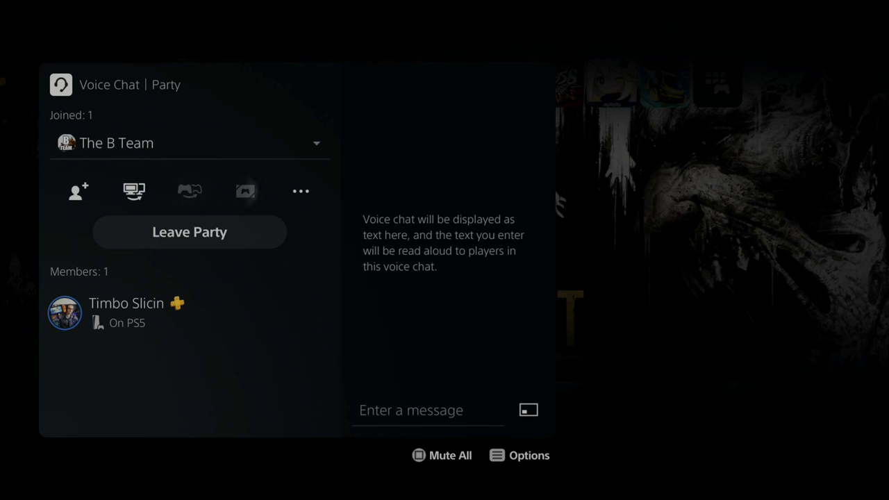
key(Return)
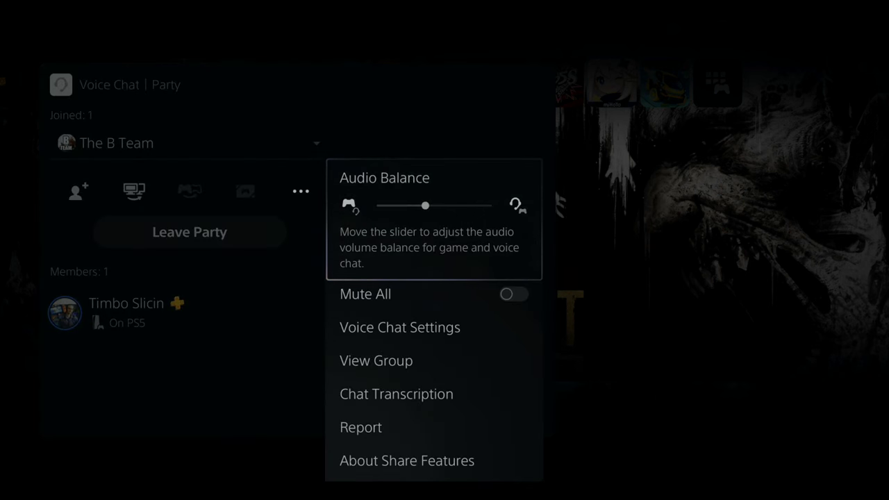
key(Return)
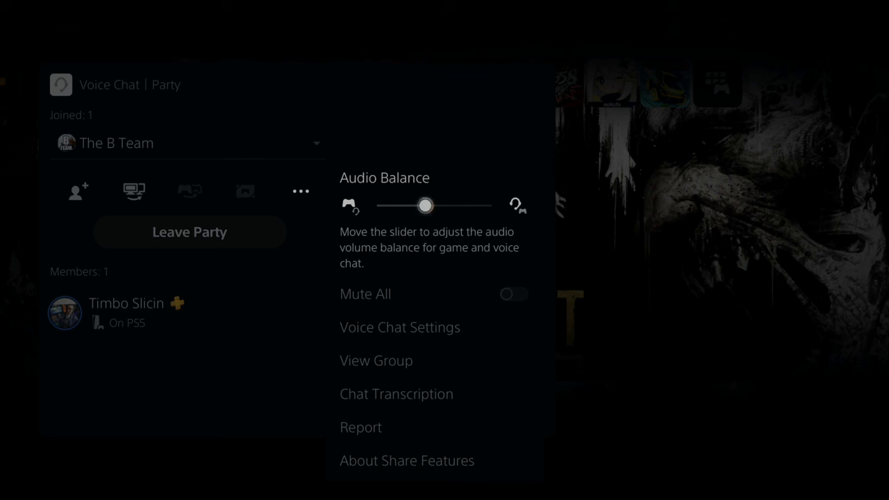
key(Escape)
- Try Mute All for the party, and leave it switched off
key(Down)
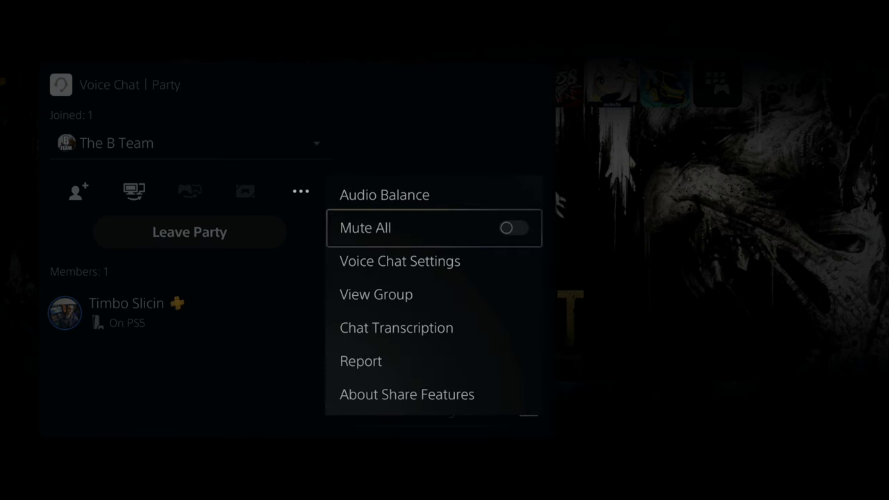
key(Return)
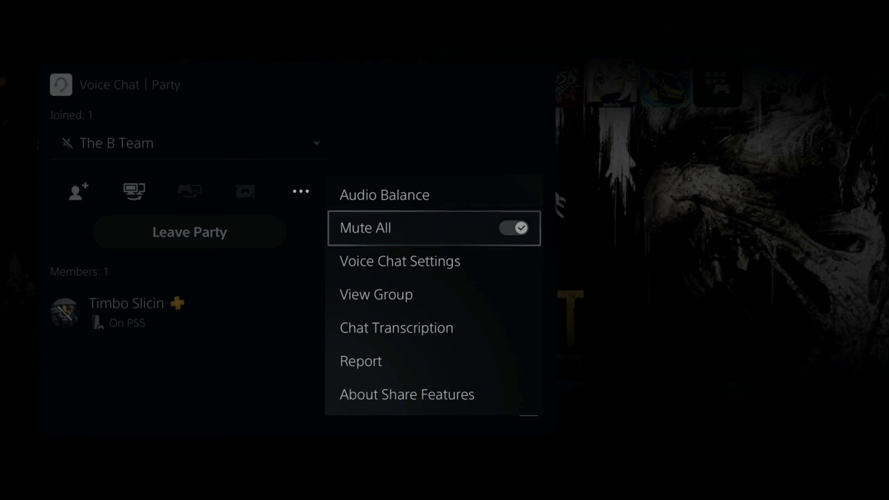
key(Return)
key(Return)
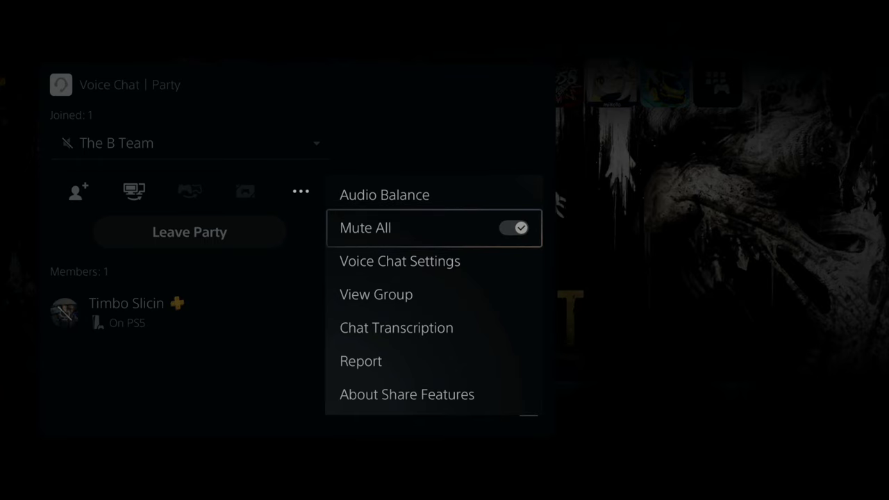
key(Return)
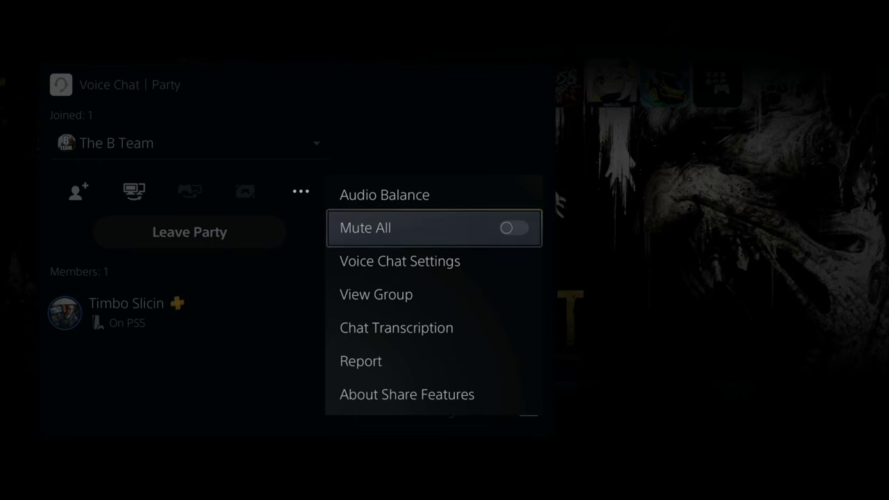
- Check the party's Voice Chat Settings, including Mute Game Voice Chat and Voice Chat Connection
key(Down)
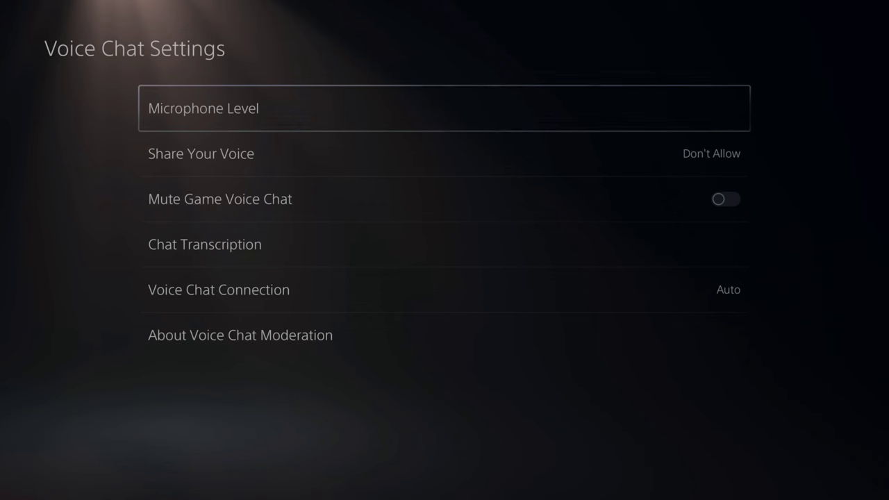
key(Down)
key(Down)
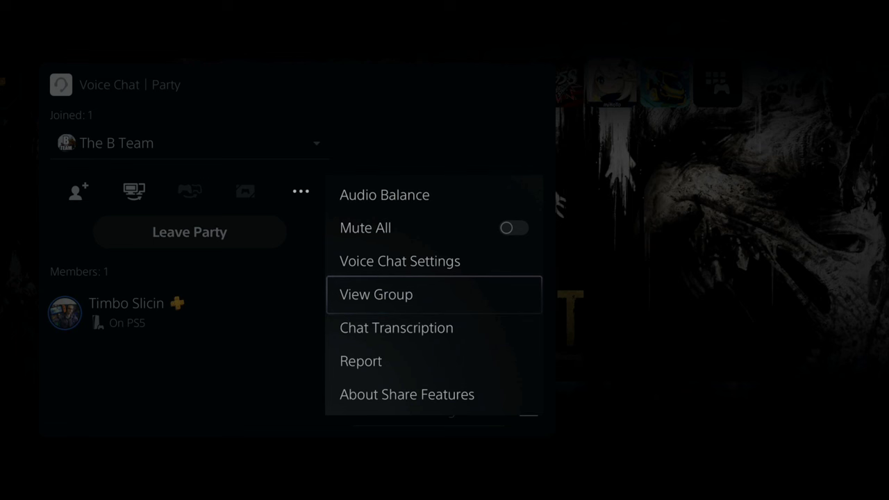
- Check the individual Mute option for the member listed in the party
key(Escape)
key(Down)
key(Down)
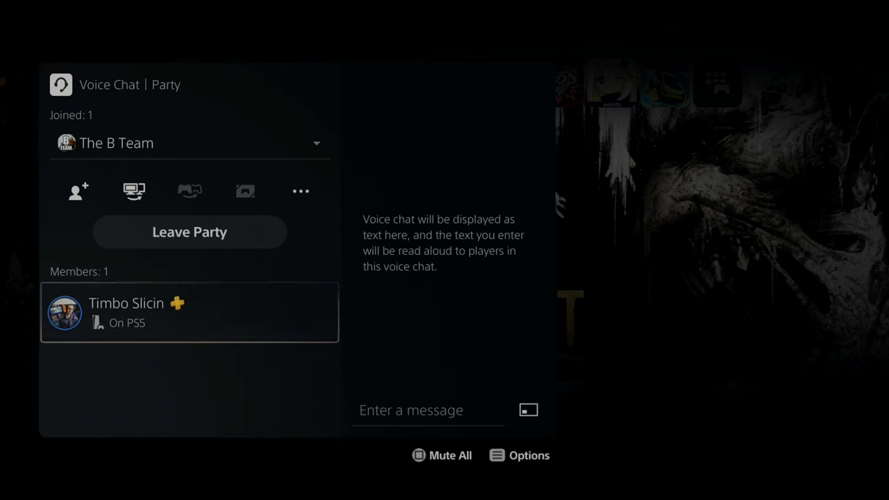
key(Return)
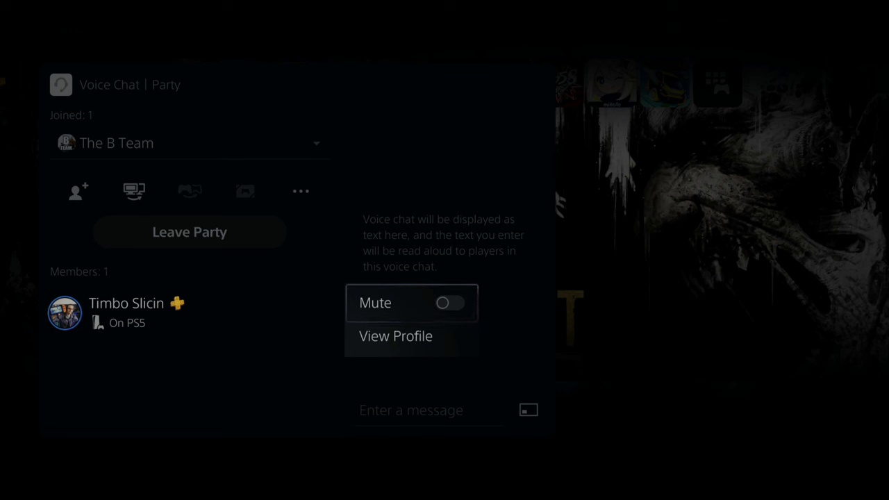
- Check the Enable Chat Transcription setting along with its language and voice type
key(Down)
key(Down)
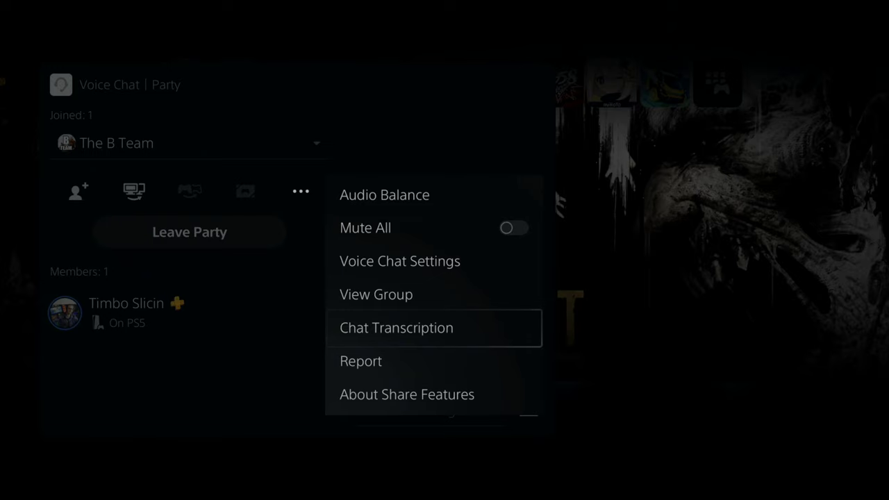
key(Return)
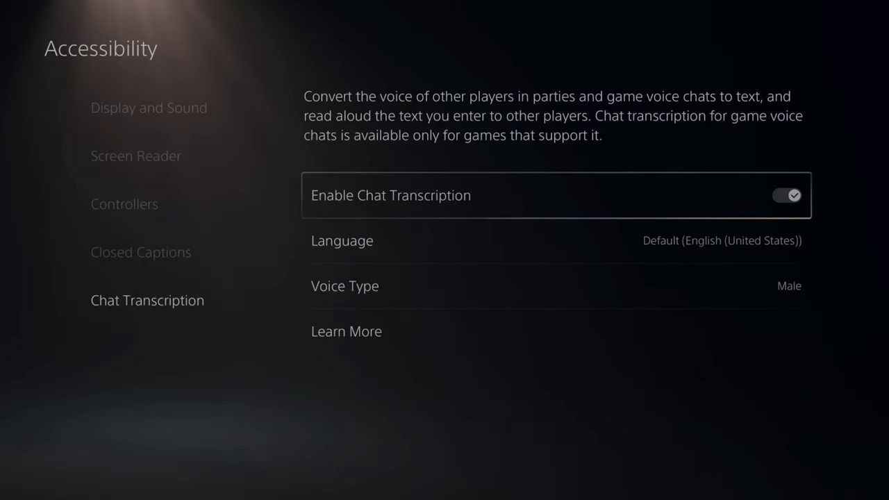
key(Left)
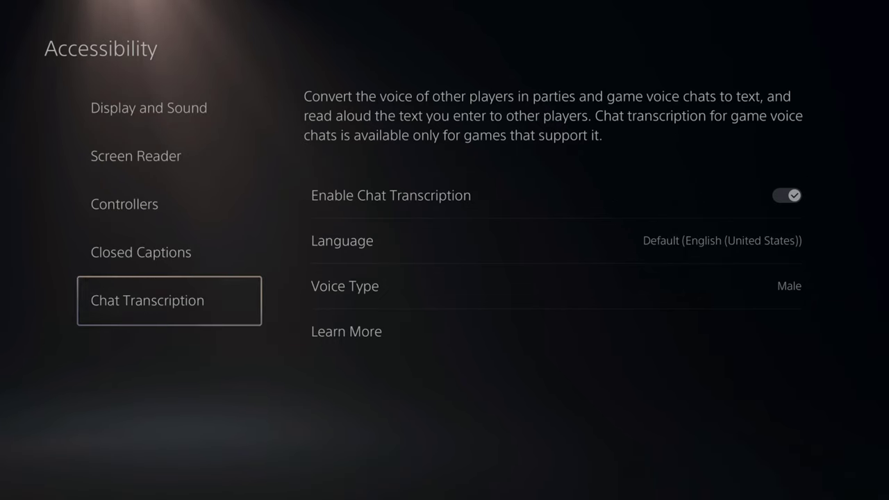
key(Escape)
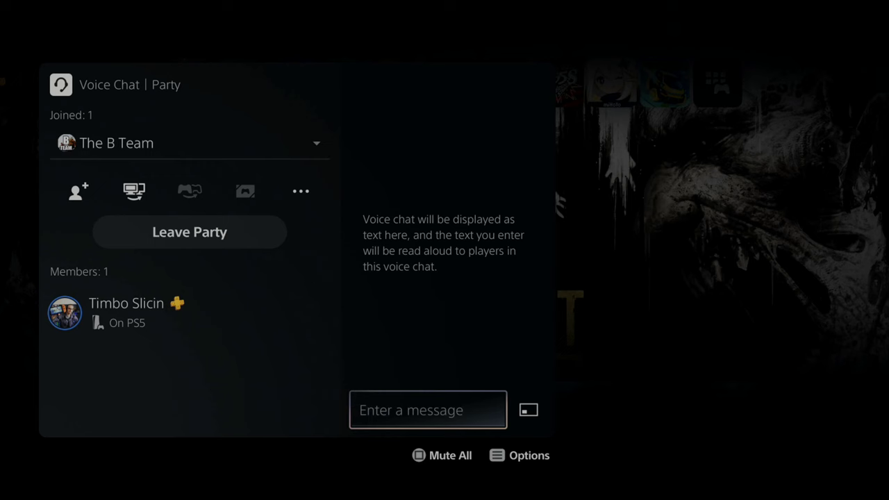
- Check the chat text display and message field in the party voice chat, and close the party card
key(Return)
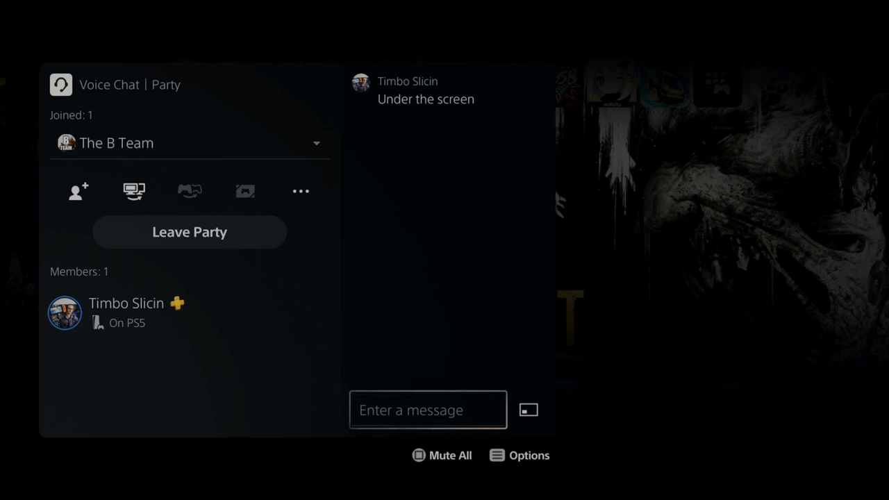
key(Escape)
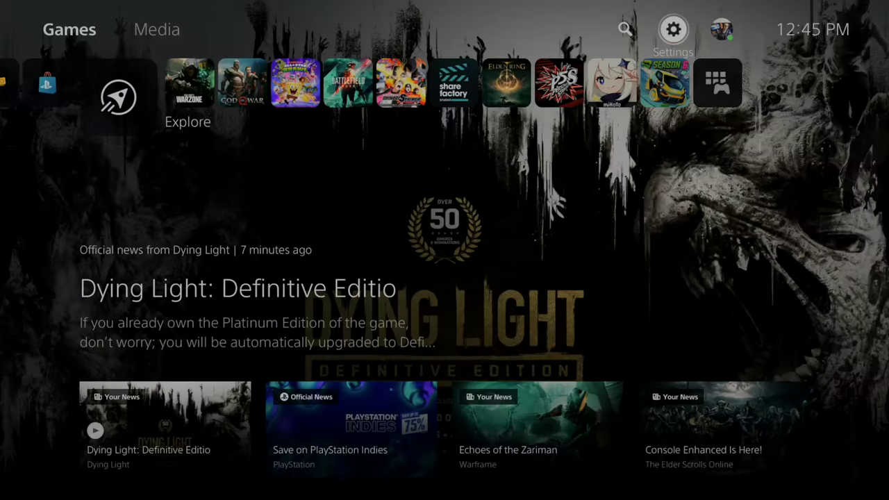